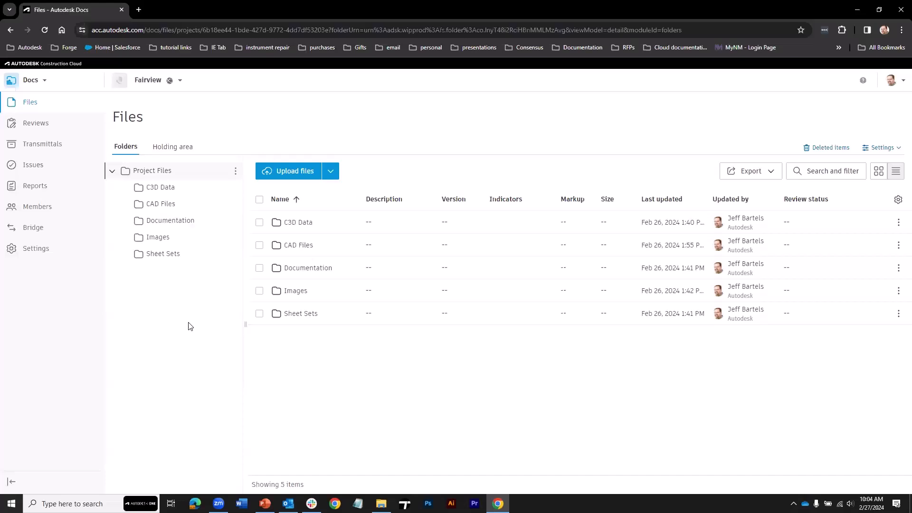
Add a 'To Others' subfolder under Project Files.
{"action": "right_click", "coordinate": [185, 173]}
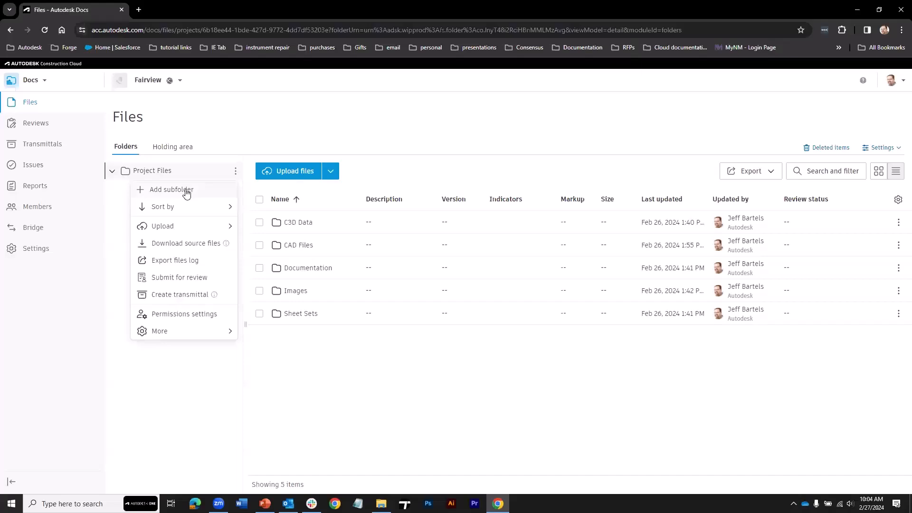
{"action": "left_click", "coordinate": [186, 190]}
{"action": "type", "text": "To Others"}
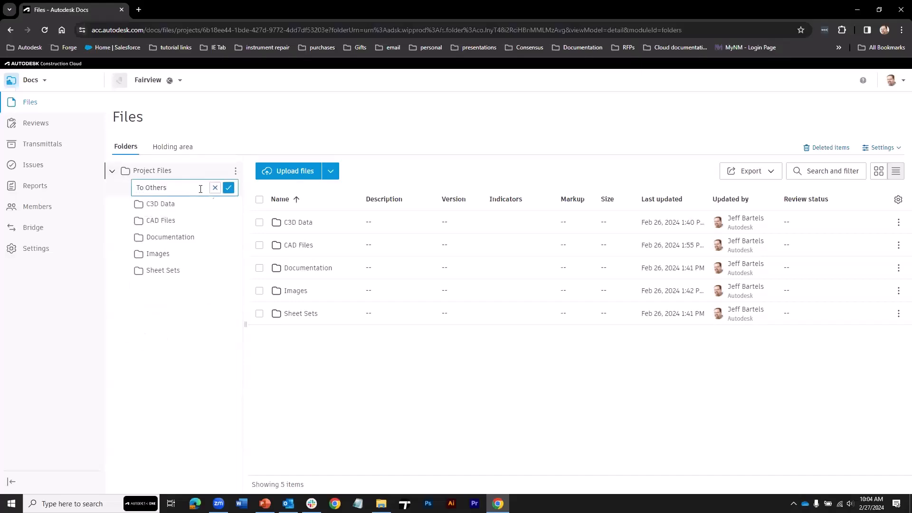
{"action": "left_click", "coordinate": [229, 187]}
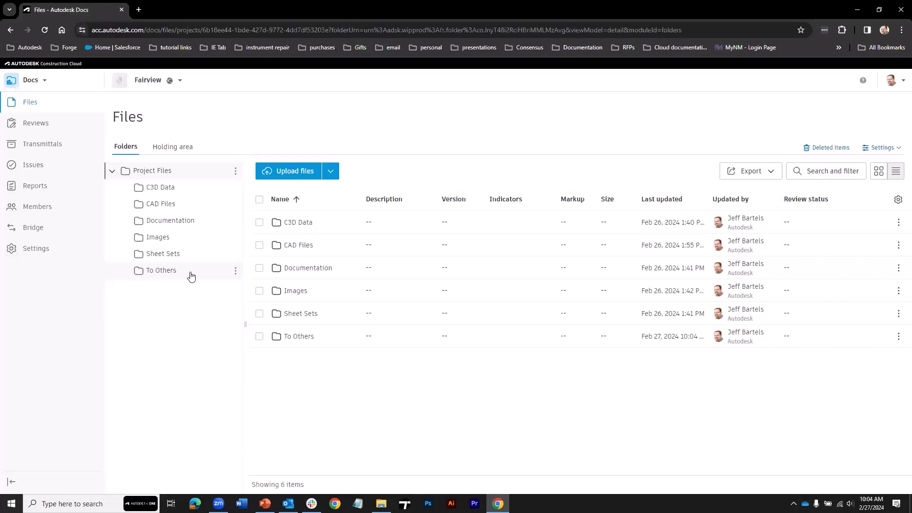
Add a 'Landscape Architect' subfolder inside To Others and open it.
{"action": "right_click", "coordinate": [187, 273]}
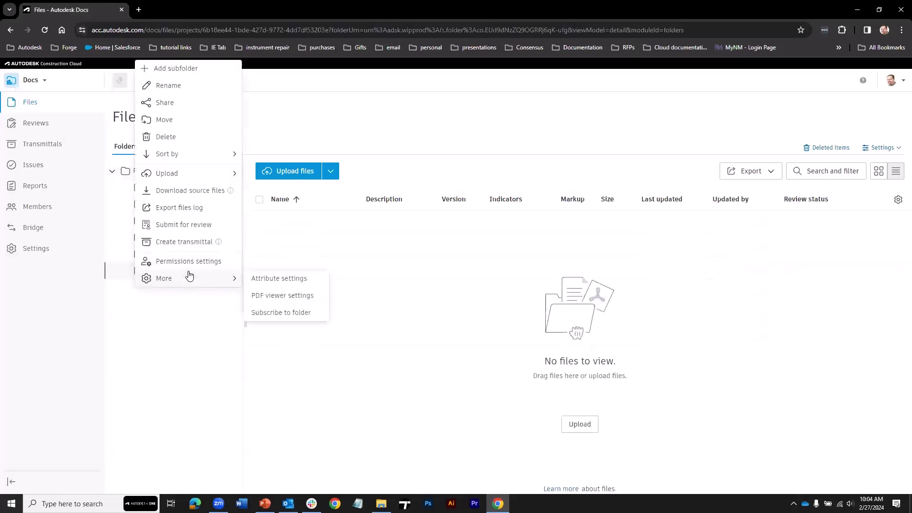
{"action": "left_click", "coordinate": [183, 69]}
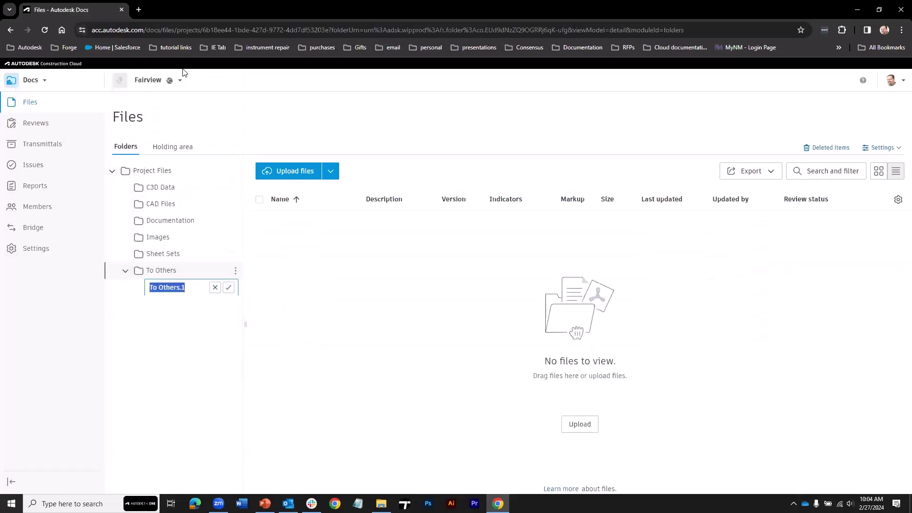
{"action": "type", "text": "Landscape "}
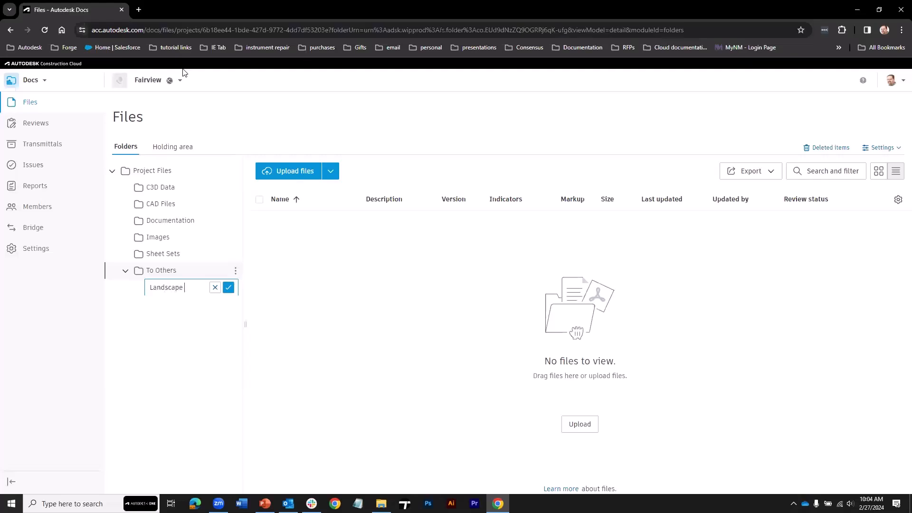
{"action": "type", "text": "Architect"}
{"action": "key", "text": "Return"}
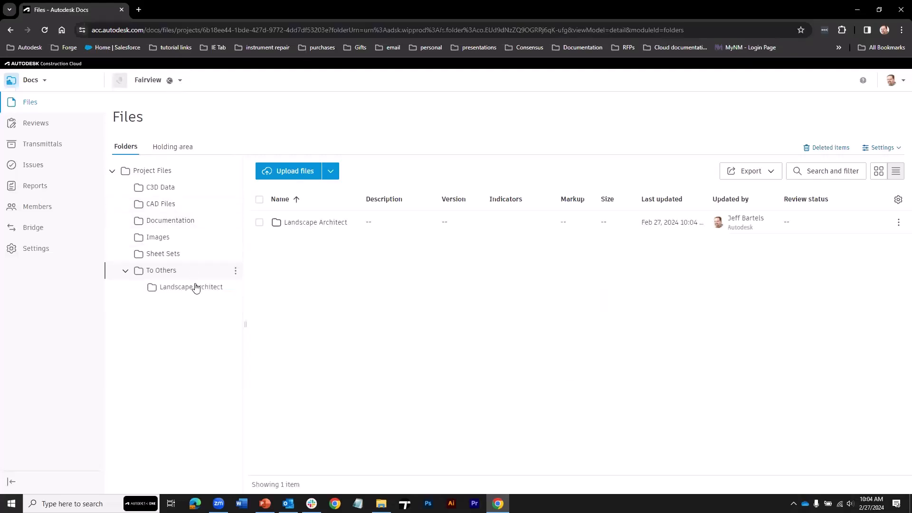
{"action": "left_click", "coordinate": [196, 289]}
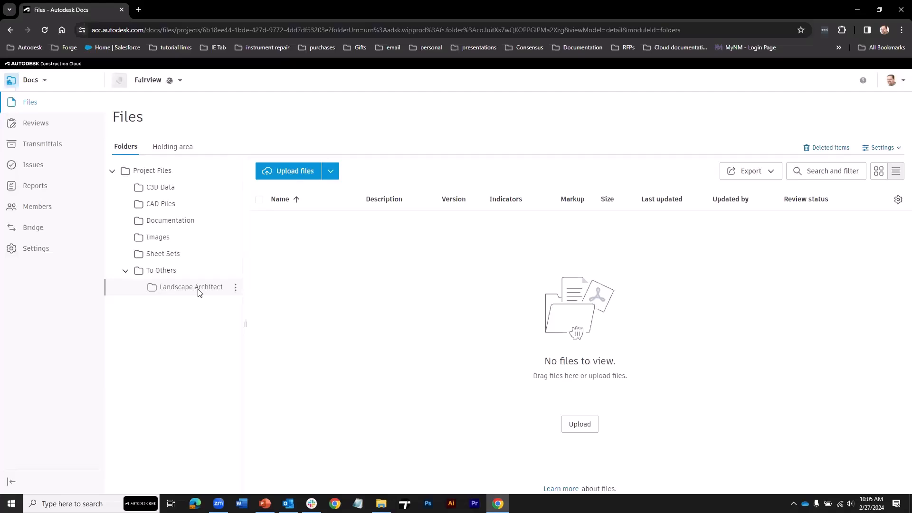
Grant the chosen project member Create permission (view, download, markups, upload) on Landscape Architect.
{"action": "right_click", "coordinate": [198, 292]}
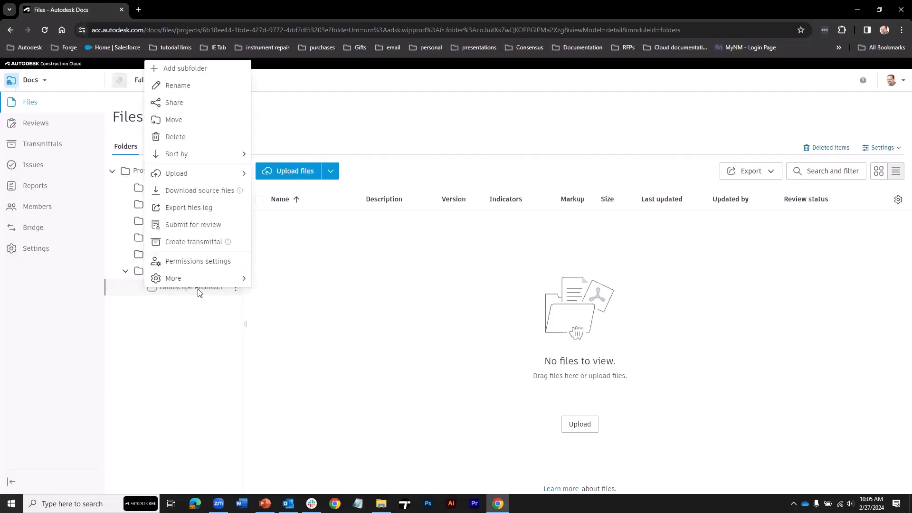
{"action": "left_click", "coordinate": [198, 260]}
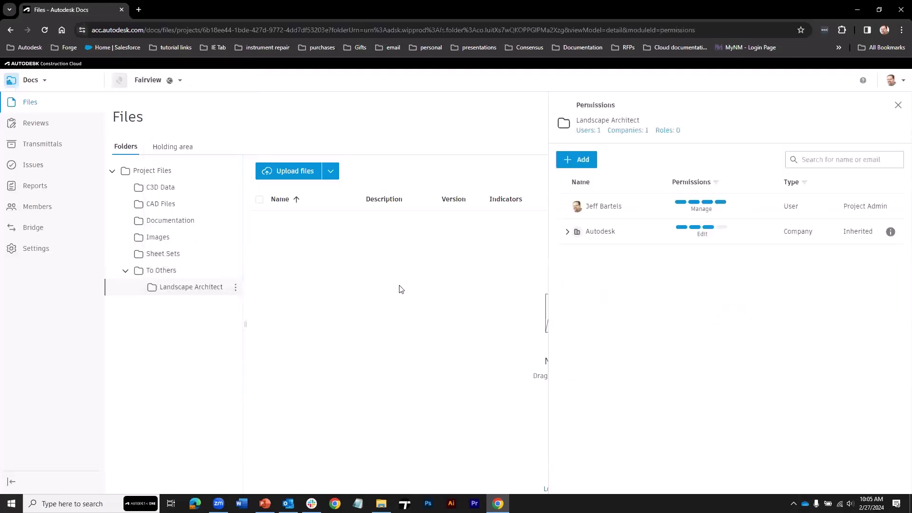
{"action": "left_click", "coordinate": [583, 160]}
{"action": "left_click", "coordinate": [338, 261]}
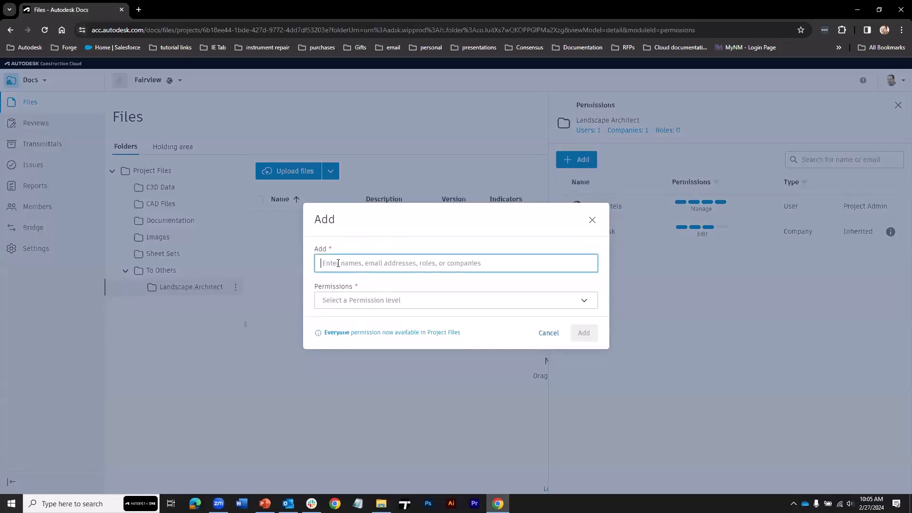
{"action": "type", "text": "mh"}
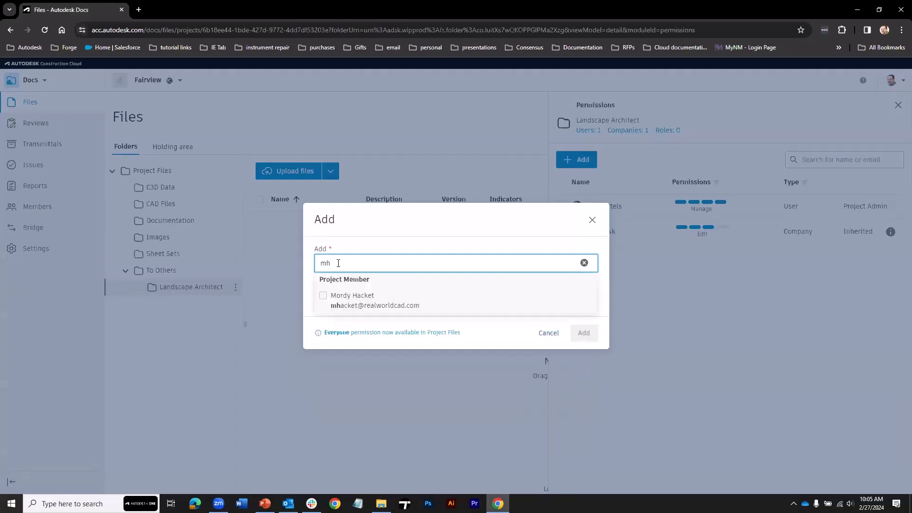
{"action": "left_click", "coordinate": [322, 296]}
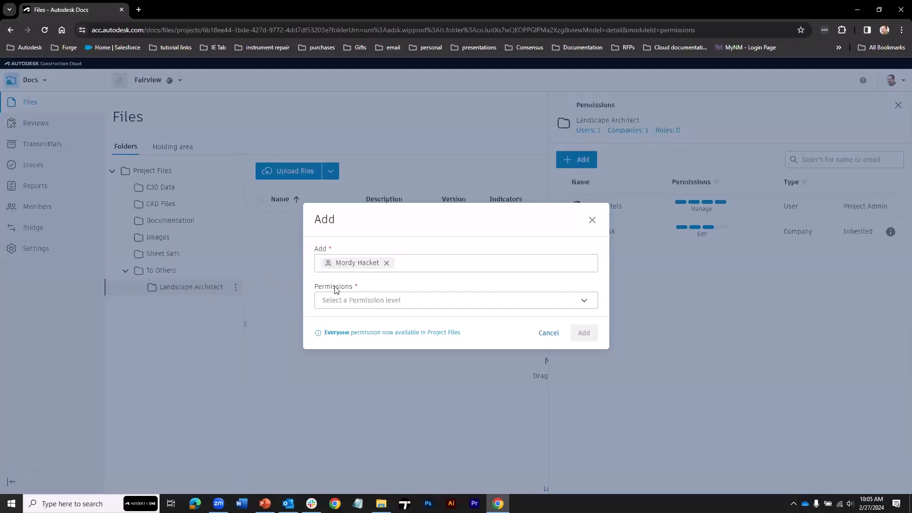
{"action": "left_click", "coordinate": [356, 300]}
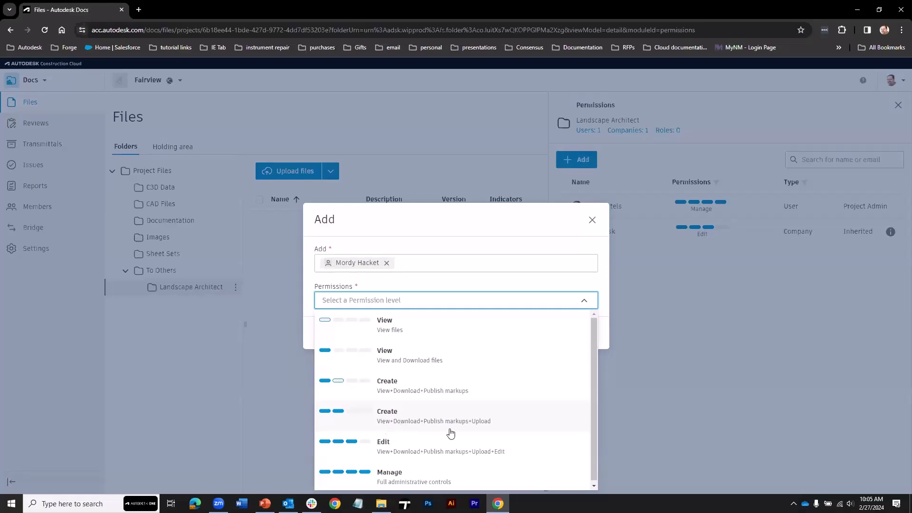
{"action": "left_click", "coordinate": [392, 421]}
{"action": "left_click", "coordinate": [571, 337]}
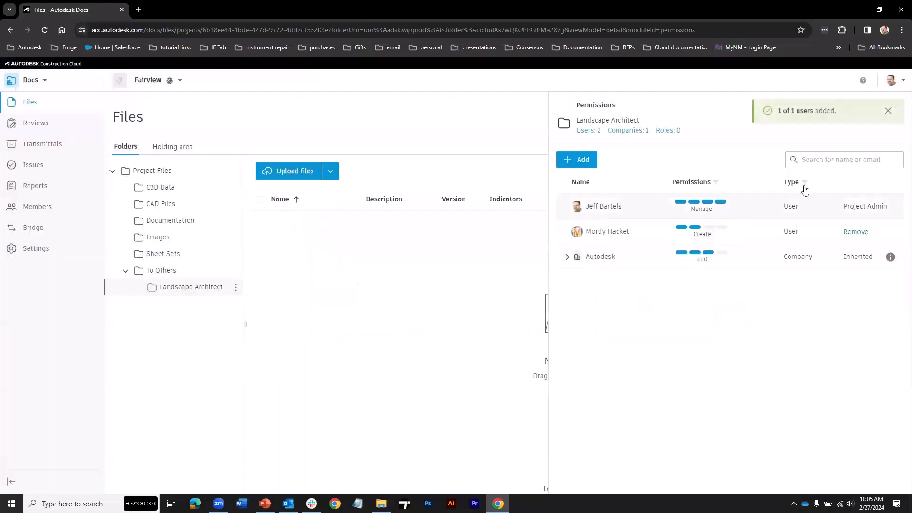
{"action": "left_click", "coordinate": [888, 111]}
{"action": "left_click", "coordinate": [897, 107]}
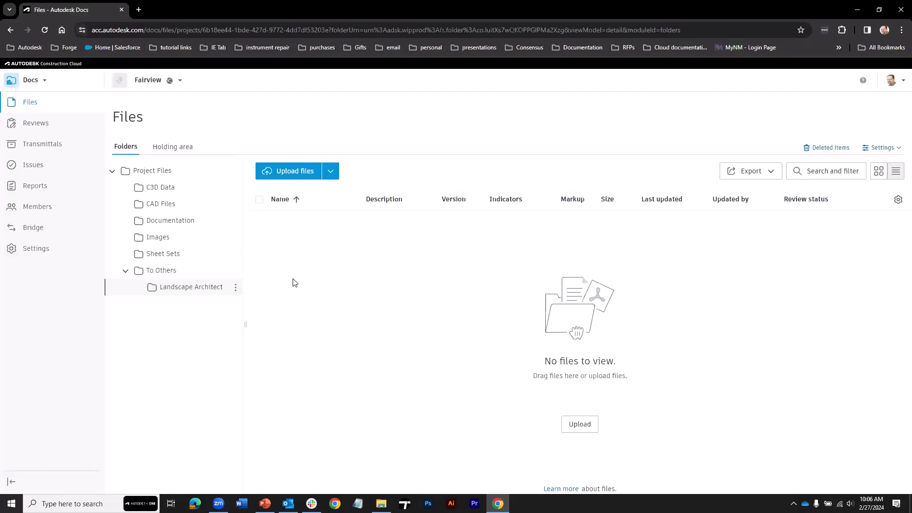
Copy Site-Plan.dwg from CAD Files into To Others > Landscape Architect and open that folder.
{"action": "left_click", "coordinate": [166, 205]}
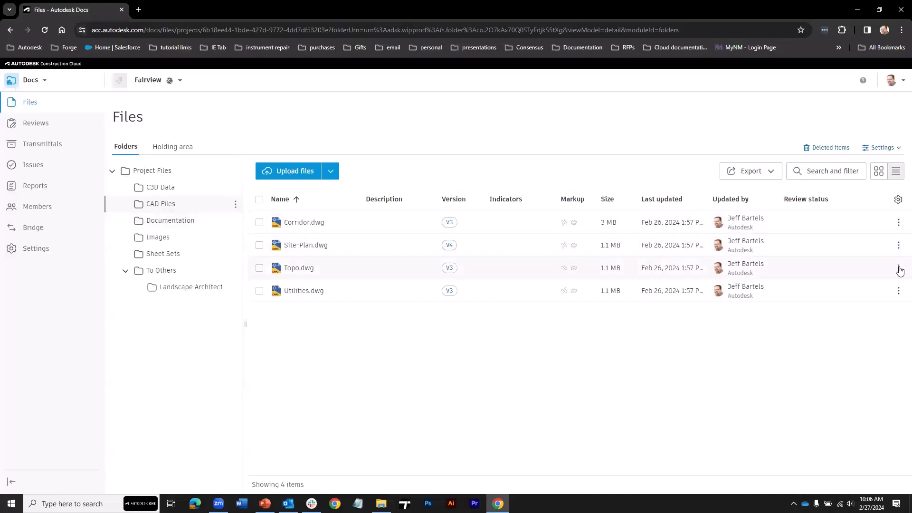
{"action": "left_click", "coordinate": [898, 245]}
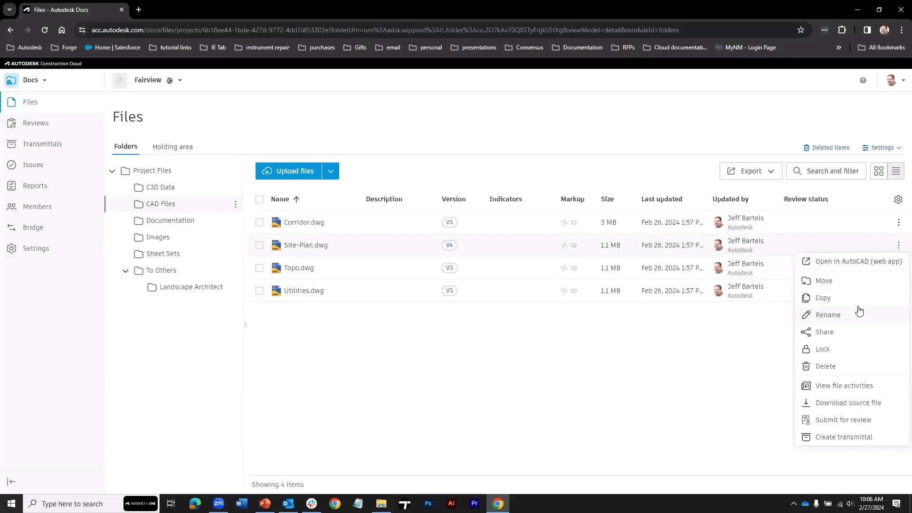
{"action": "left_click", "coordinate": [825, 299]}
{"action": "left_click", "coordinate": [329, 288]}
{"action": "left_click", "coordinate": [373, 305]}
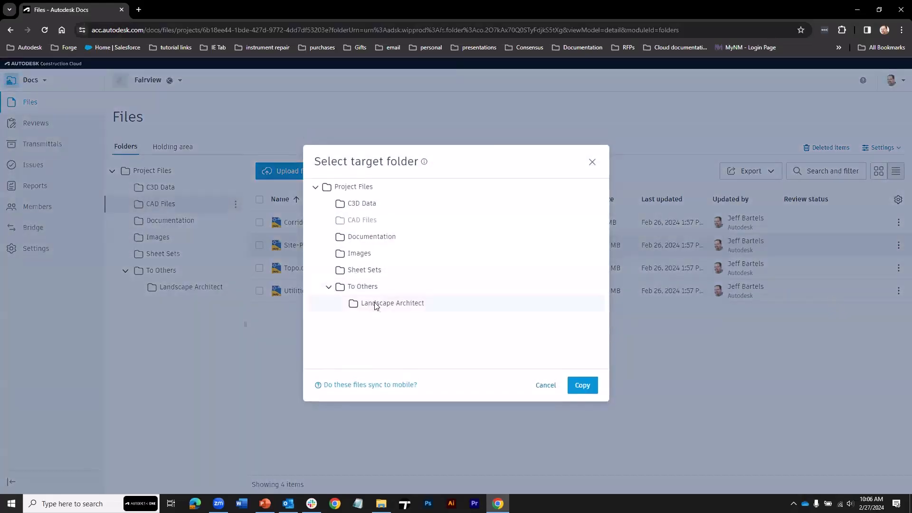
{"action": "left_click", "coordinate": [583, 385]}
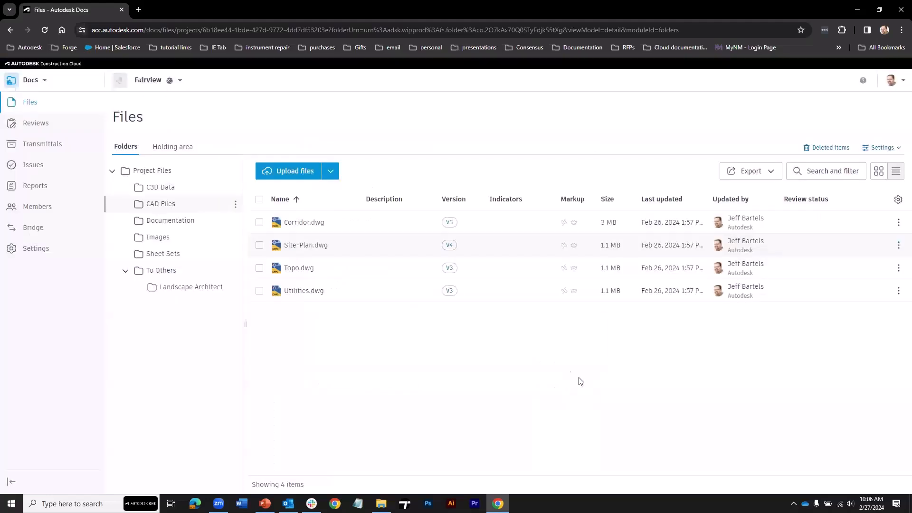
{"action": "left_click", "coordinate": [177, 288]}
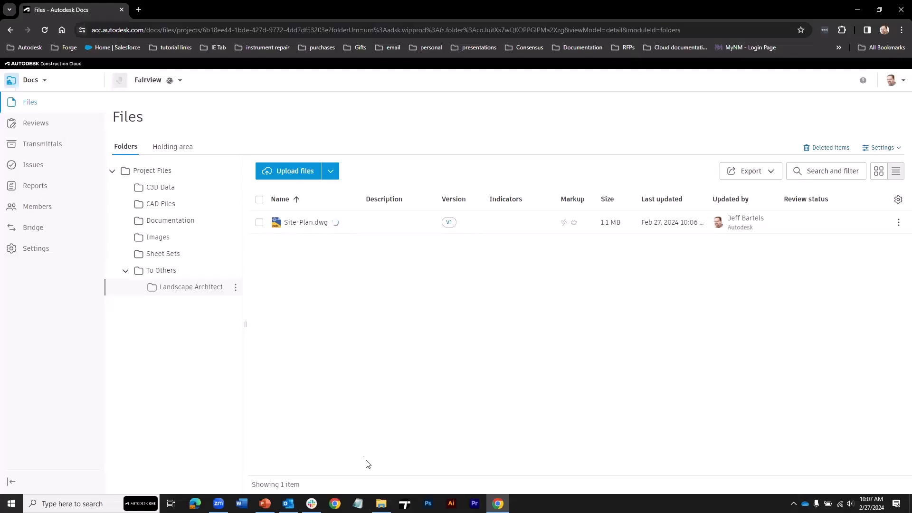
Upload Fairview.pdf from the local exercise files into Landscape Architect and close the upload panels.
{"action": "left_click", "coordinate": [381, 504]}
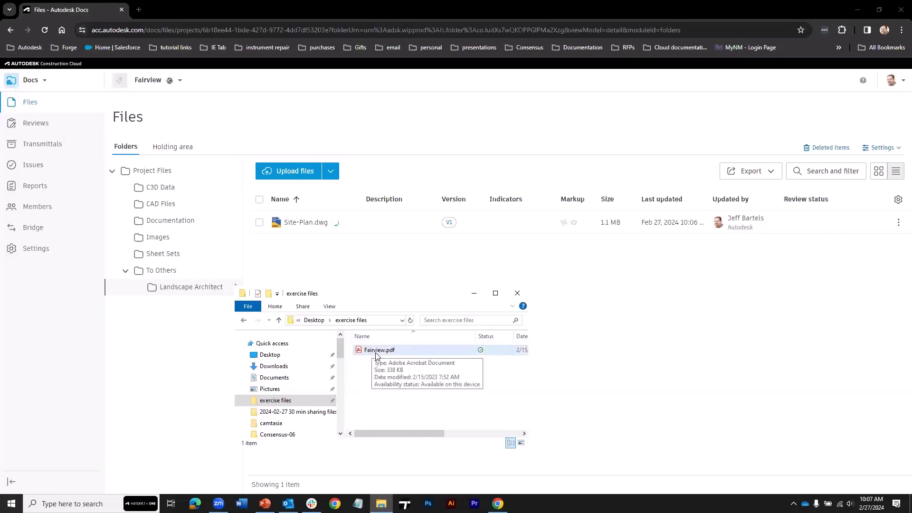
{"action": "left_click_drag", "start_coordinate": [374, 353], "coordinate": [346, 267]}
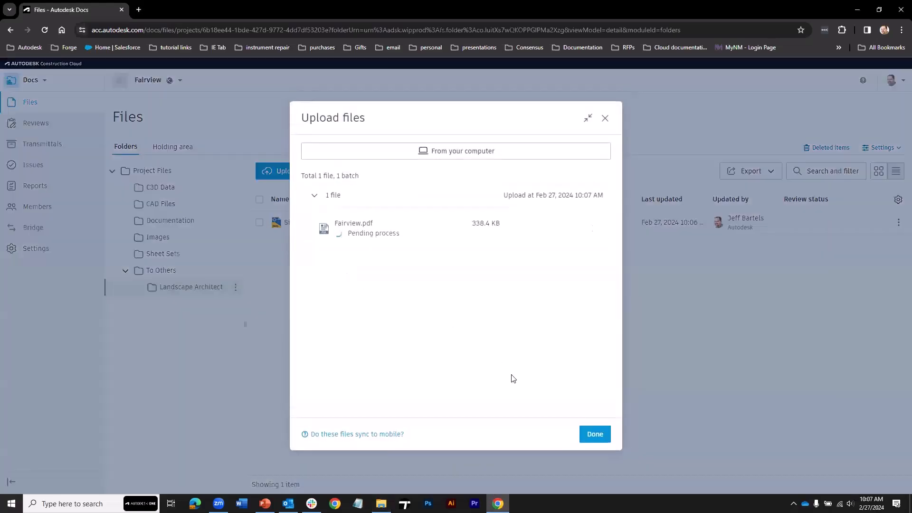
{"action": "left_click", "coordinate": [593, 433]}
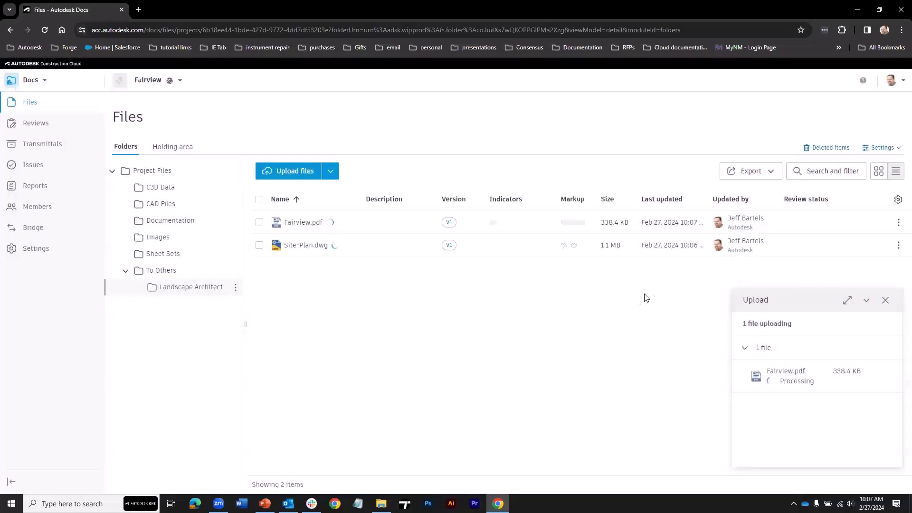
{"action": "left_click", "coordinate": [886, 302]}
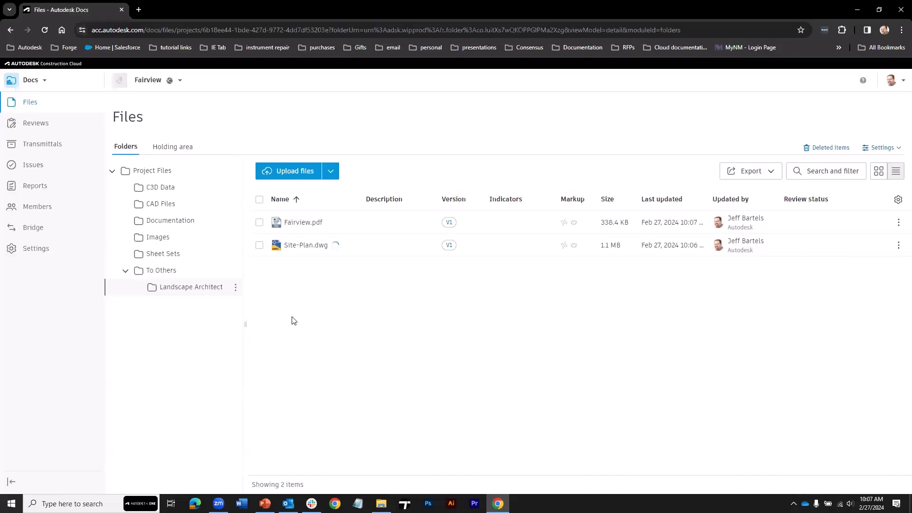
Subscribe to change notifications for Landscape Architect, limited to this folder only.
{"action": "right_click", "coordinate": [202, 289]}
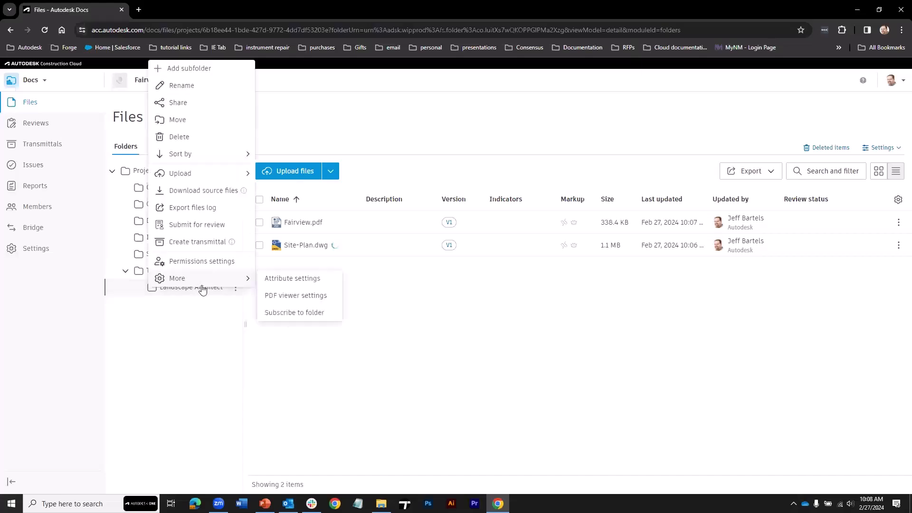
{"action": "left_click", "coordinate": [273, 316]}
{"action": "left_click", "coordinate": [319, 271]}
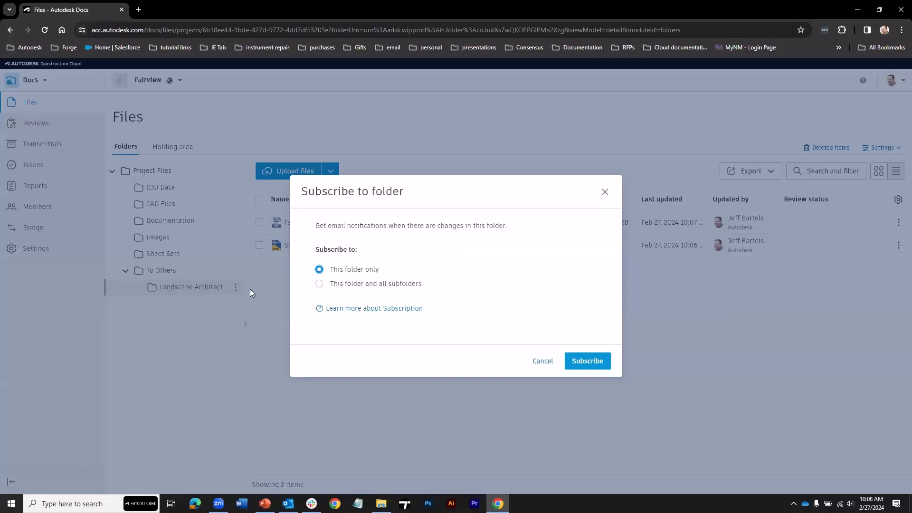
{"action": "left_click", "coordinate": [582, 361]}
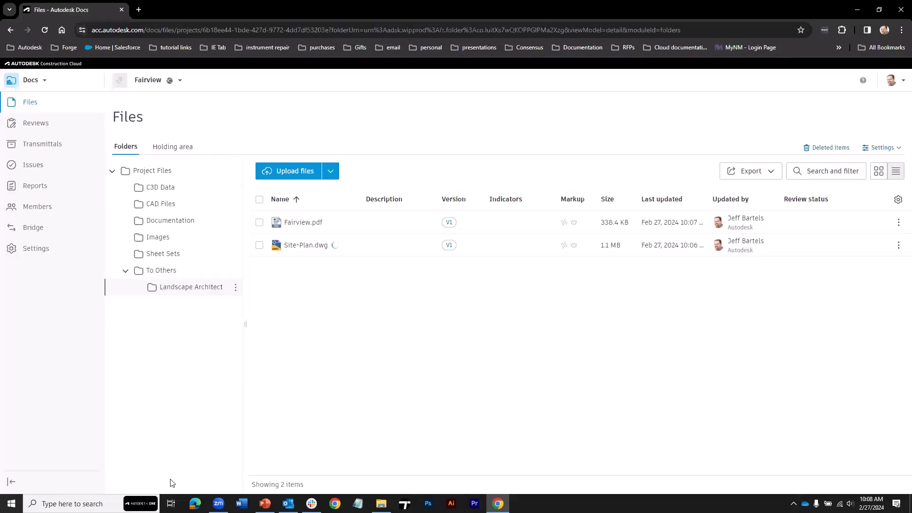
Open a second Edge window at the Autodesk Construction Cloud projects site.
{"action": "left_click", "coordinate": [195, 503]}
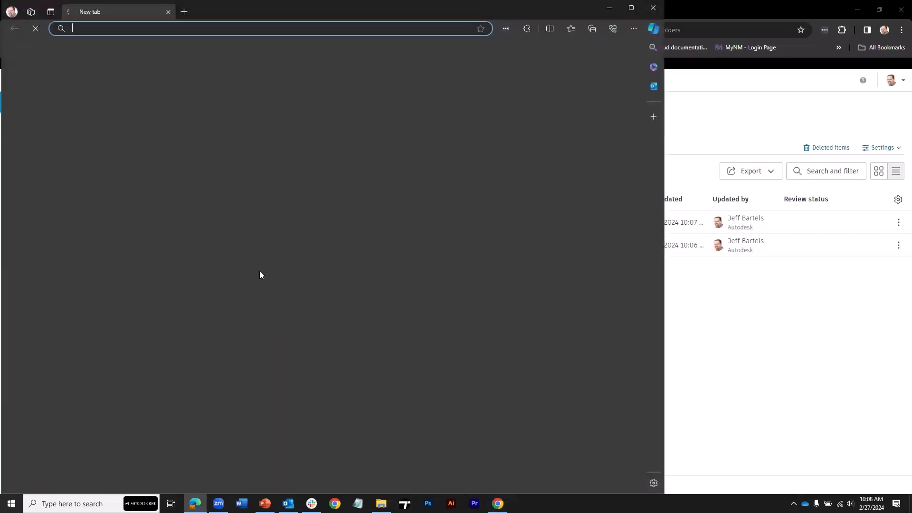
{"action": "type", "text": "acc"}
{"action": "key", "text": "Return"}
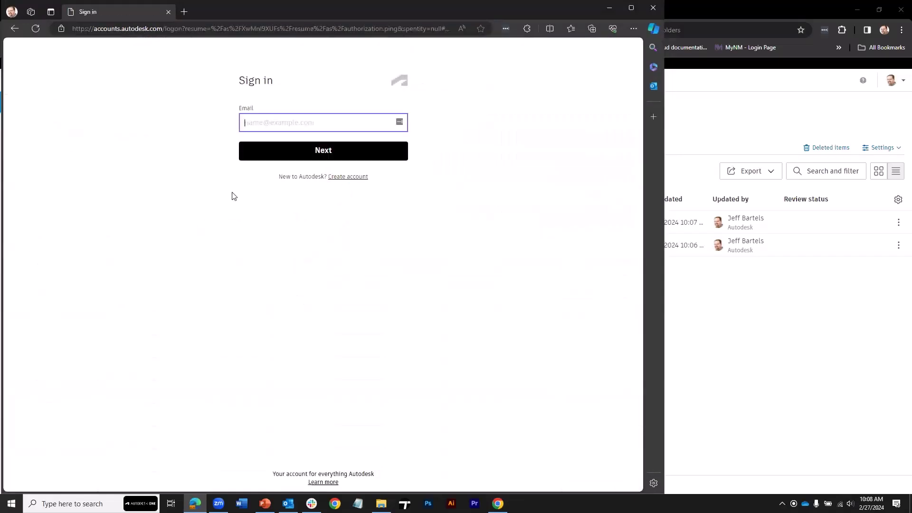
Sign in with the member's saved e-mail address and password.
{"action": "left_click", "coordinate": [265, 124]}
{"action": "left_click", "coordinate": [272, 157]}
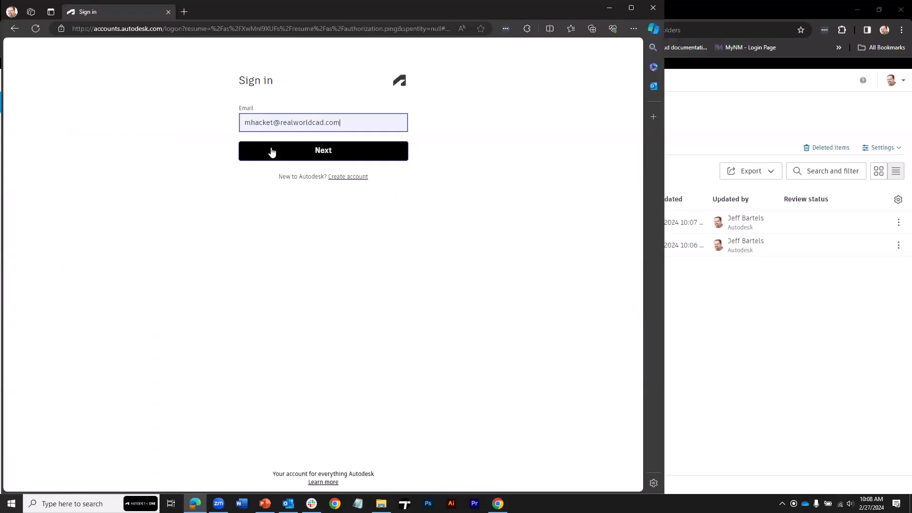
{"action": "left_click", "coordinate": [271, 153]}
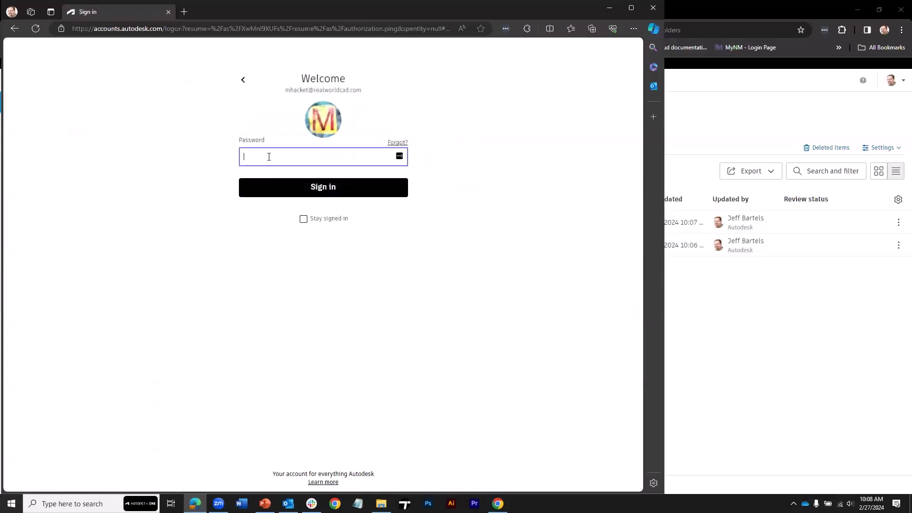
{"action": "type", "text": "•"}
{"action": "key", "text": "Return"}
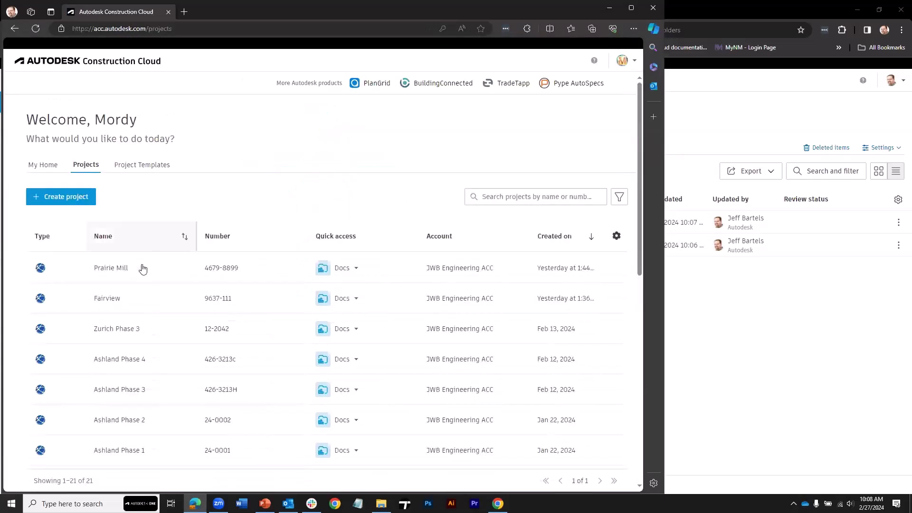
Open the Fairview project and preview Site-Plan.dwg, panning to the central lots.
{"action": "left_click", "coordinate": [113, 298]}
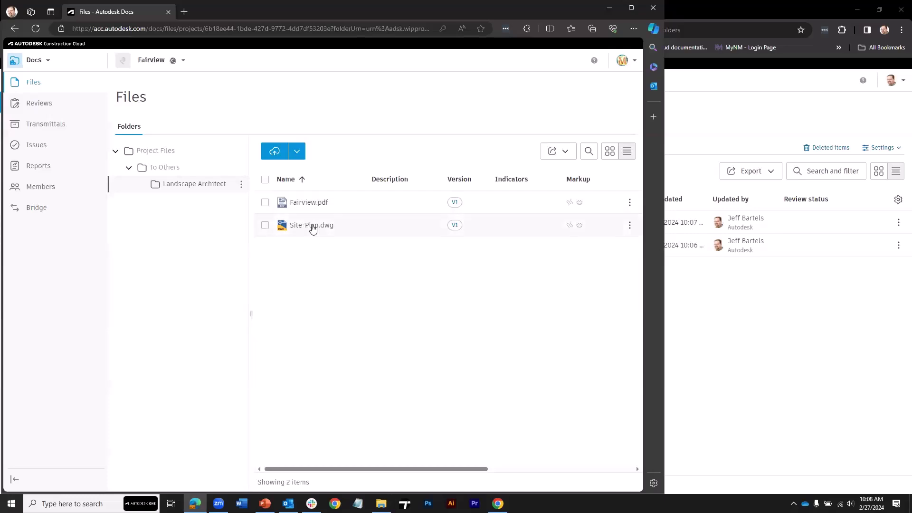
{"action": "left_click", "coordinate": [311, 225]}
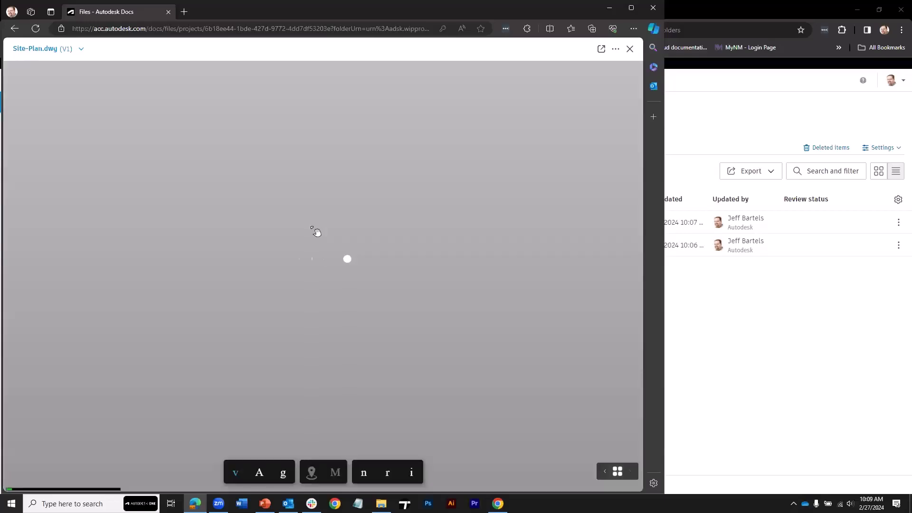
{"action": "scroll", "coordinate": [340, 264], "scroll_direction": "up", "scroll_amount": 5}
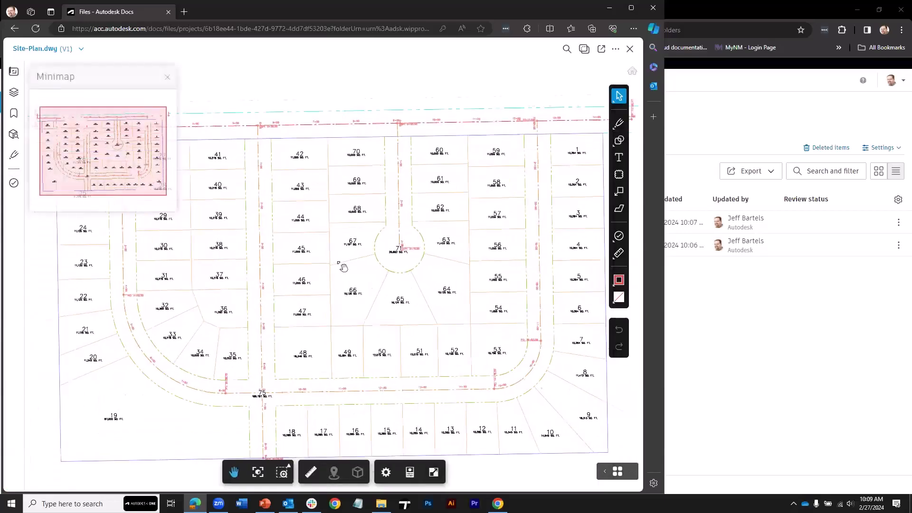
{"action": "mouse_move", "coordinate": [348, 265]}
{"action": "left_mouse_down"}
{"action": "mouse_move", "coordinate": [311, 264]}
{"action": "mouse_move", "coordinate": [302, 284]}
{"action": "left_mouse_up"}
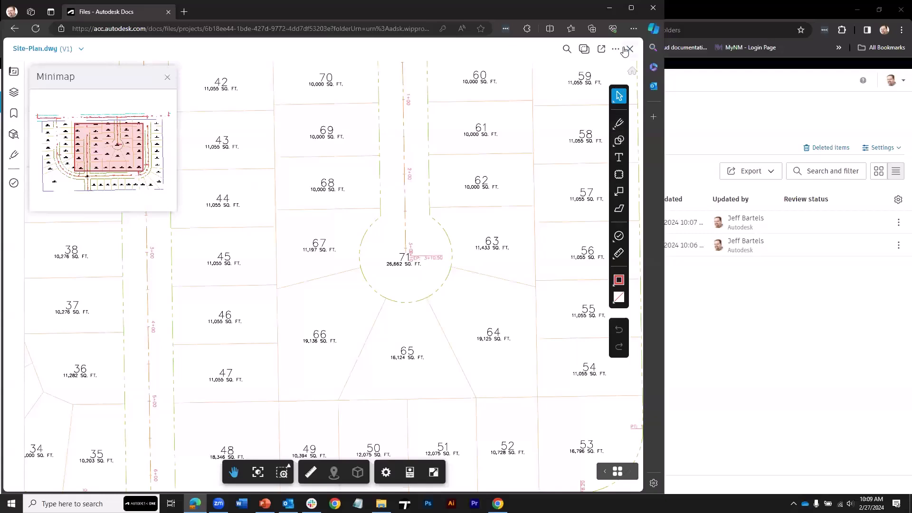
Close the viewer and request a download of Site-Plan.dwg's source file.
{"action": "left_click", "coordinate": [630, 51]}
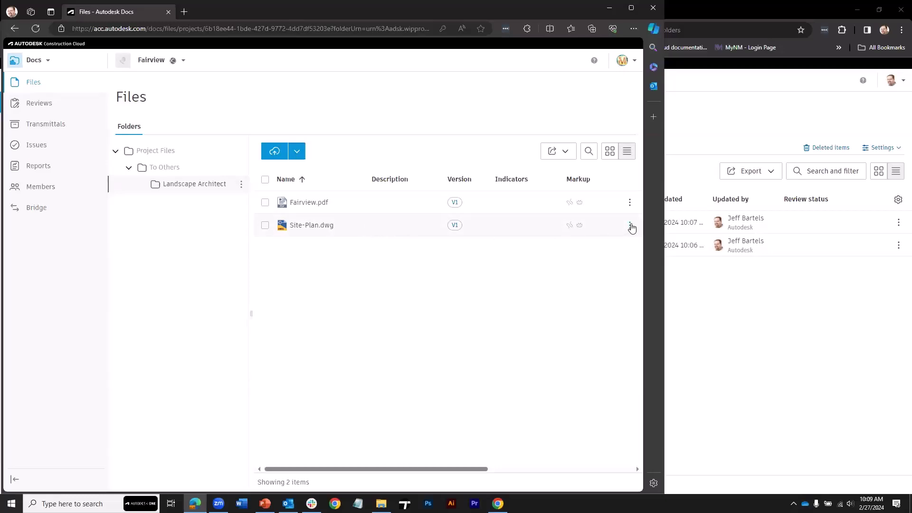
{"action": "left_click", "coordinate": [631, 226]}
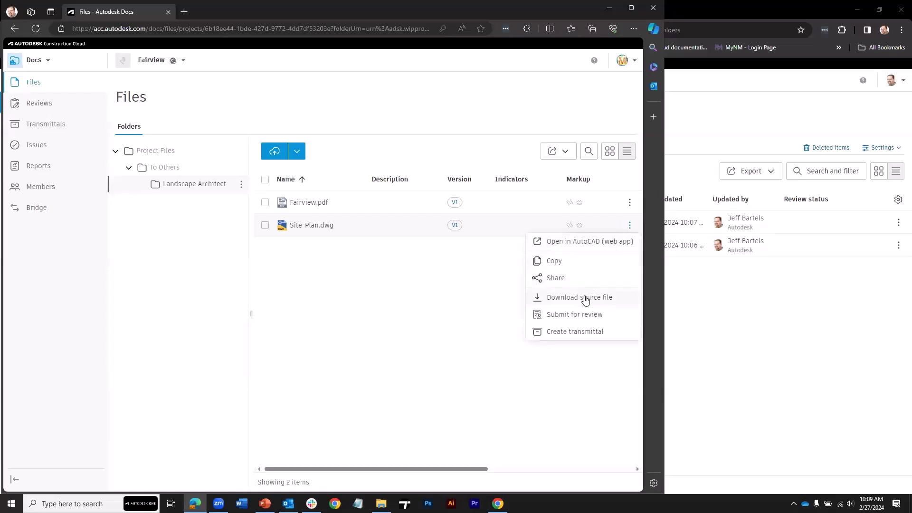
{"action": "left_click", "coordinate": [579, 297]}
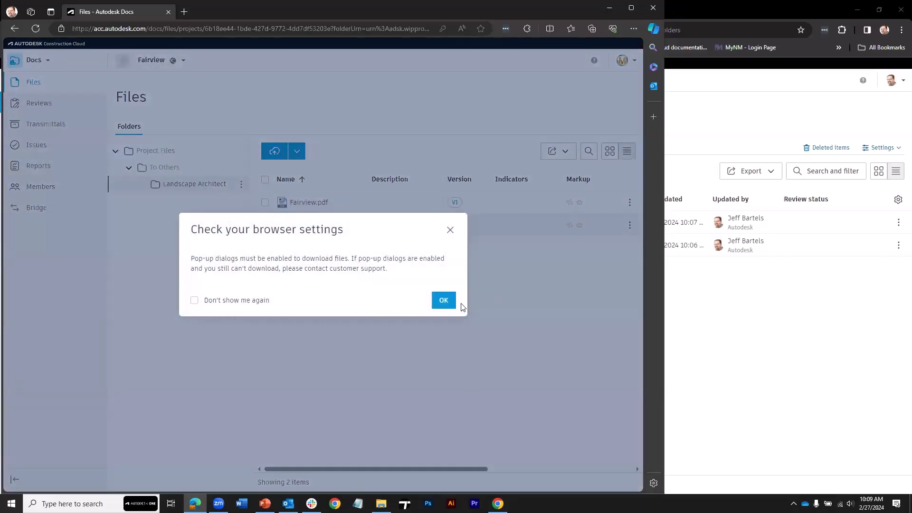
Select Site-Plan.dwg and Fairview.pdf and download both source files, dismissing the browser notices.
{"action": "left_click", "coordinate": [448, 301]}
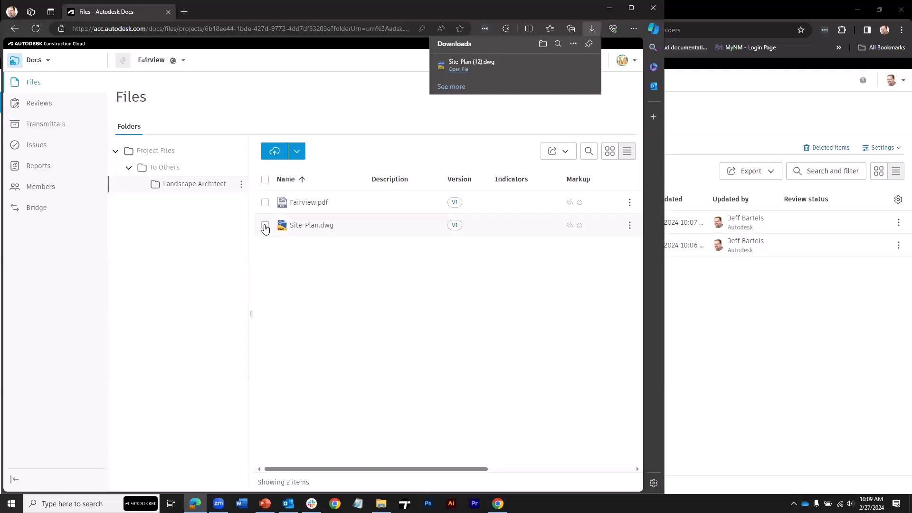
{"action": "left_click", "coordinate": [265, 226]}
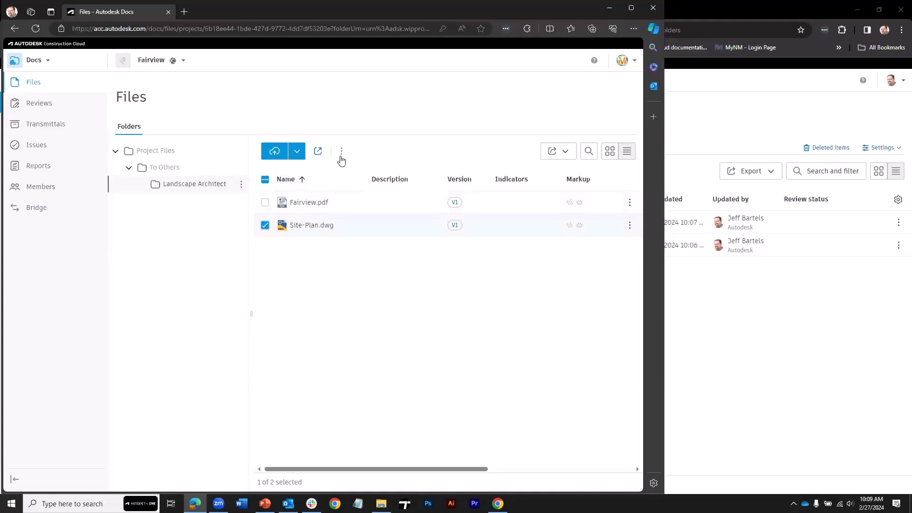
{"action": "left_click", "coordinate": [342, 152]}
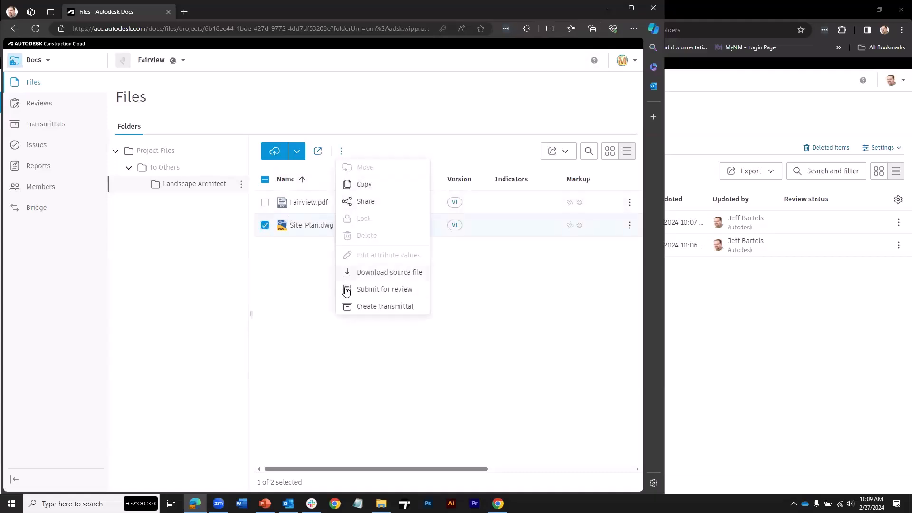
{"action": "left_click", "coordinate": [265, 203]}
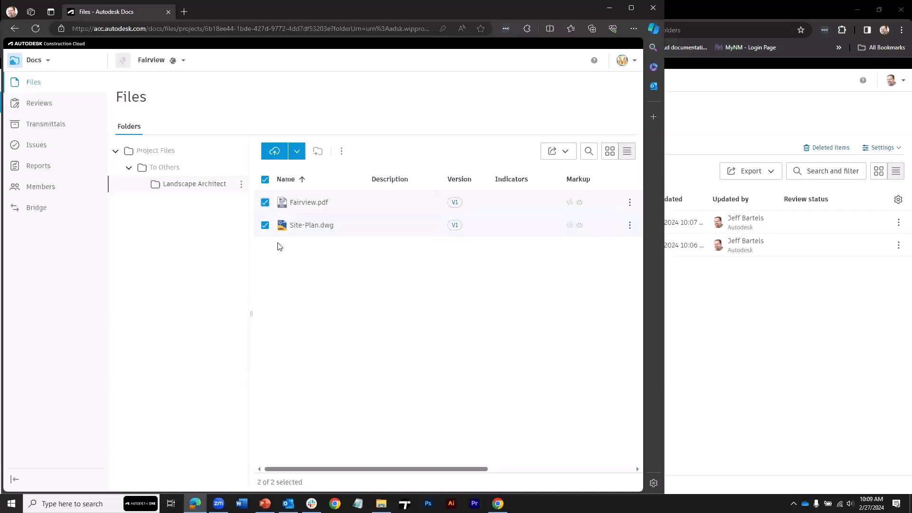
{"action": "left_click", "coordinate": [342, 151]}
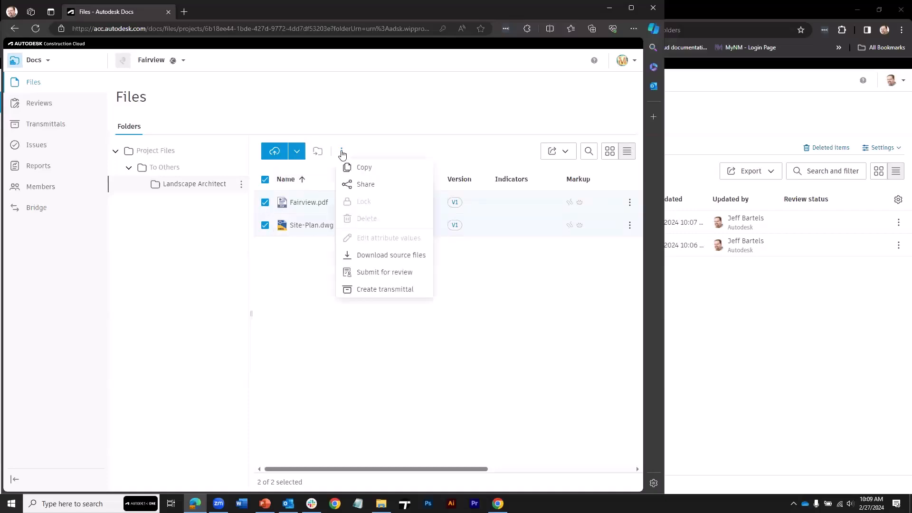
{"action": "left_click", "coordinate": [359, 257]}
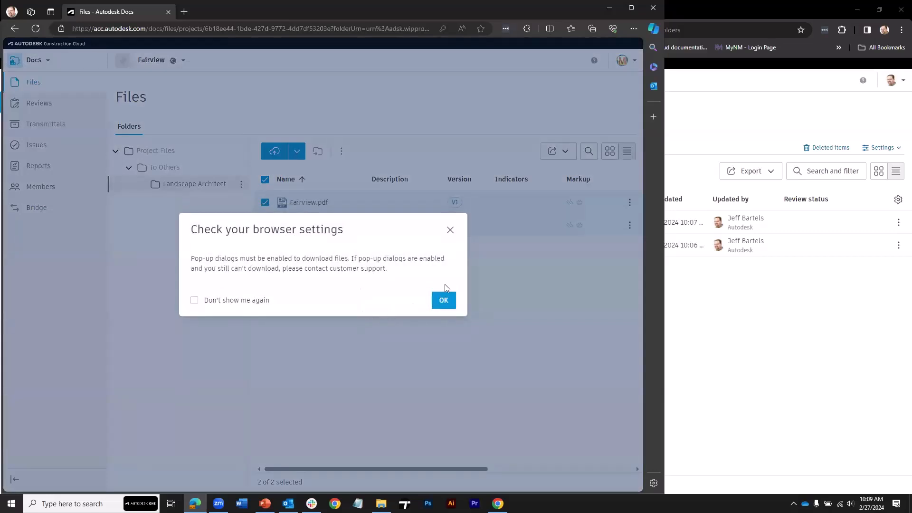
{"action": "left_click", "coordinate": [444, 300]}
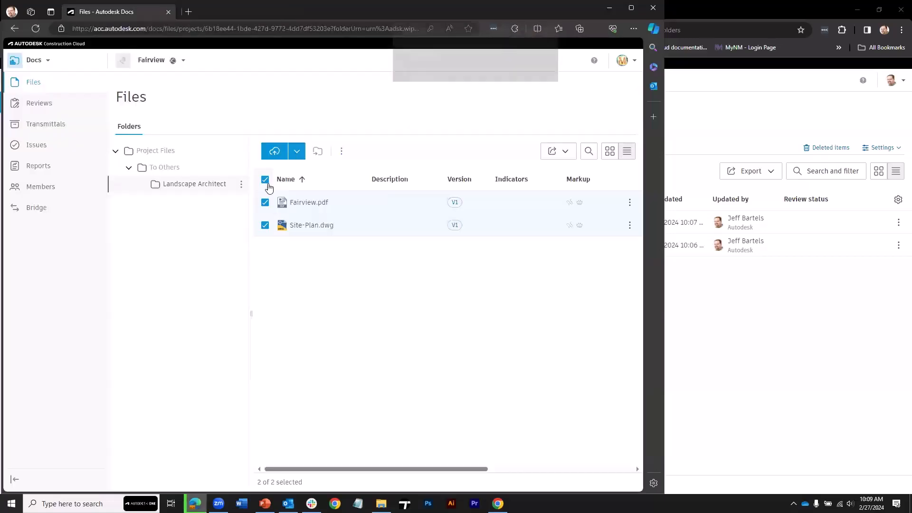
{"action": "left_click", "coordinate": [266, 181]}
{"action": "left_click", "coordinate": [266, 181]}
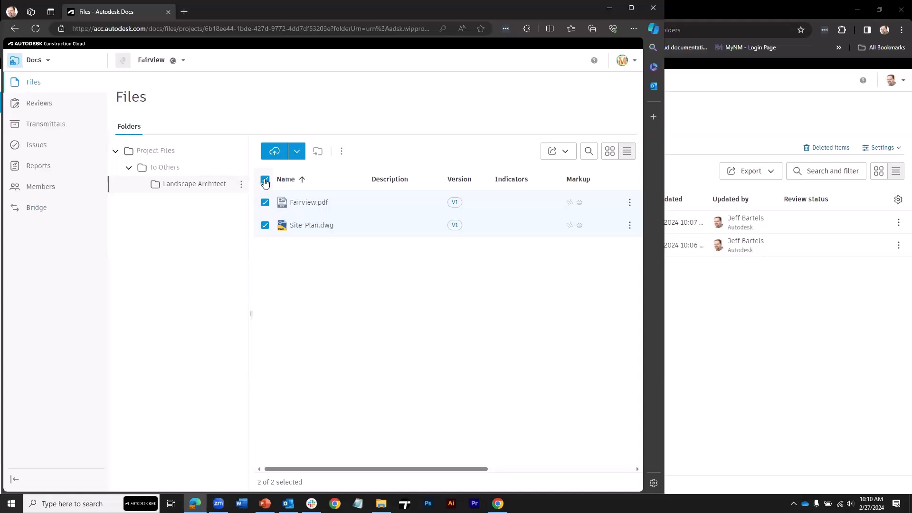
Clear the selection and re-upload Fairview.pdf from File Explorer as version V2.
{"action": "left_click", "coordinate": [266, 181]}
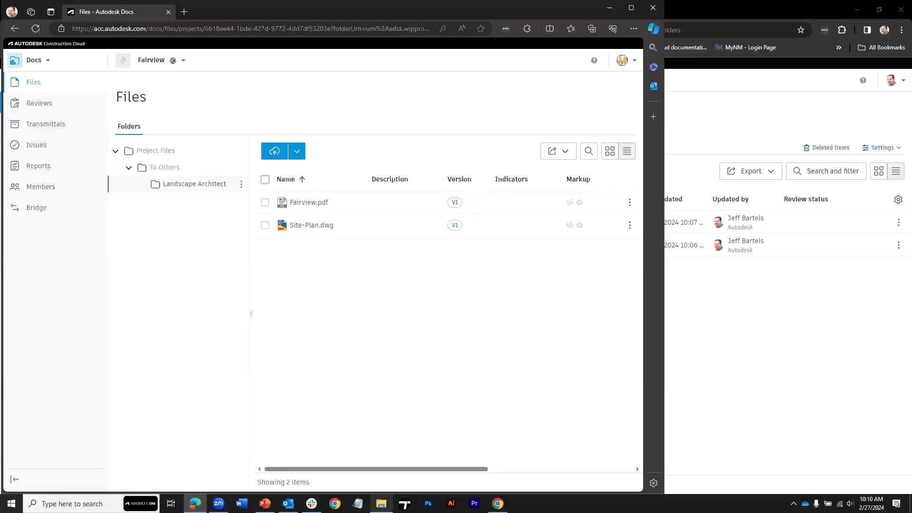
{"action": "left_click", "coordinate": [381, 503]}
{"action": "left_click_drag", "start_coordinate": [370, 353], "coordinate": [397, 266]}
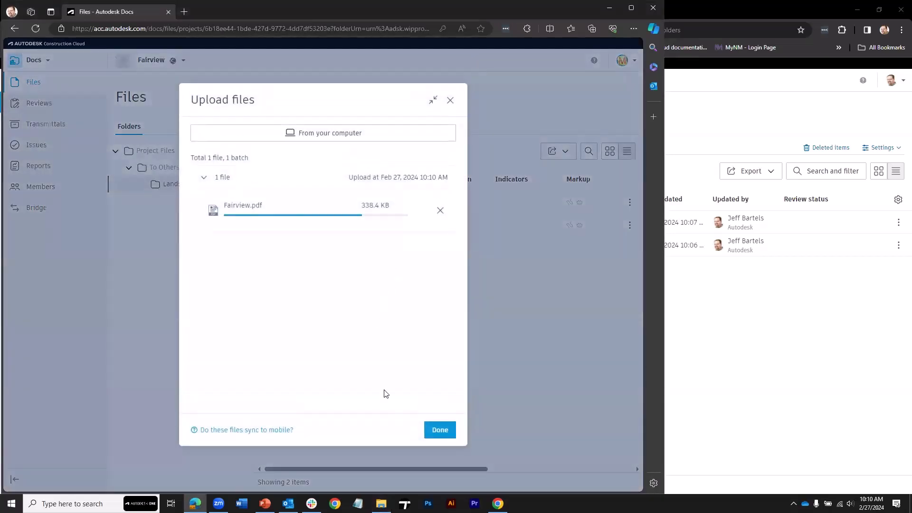
{"action": "left_click", "coordinate": [443, 432]}
{"action": "left_click", "coordinate": [615, 298]}
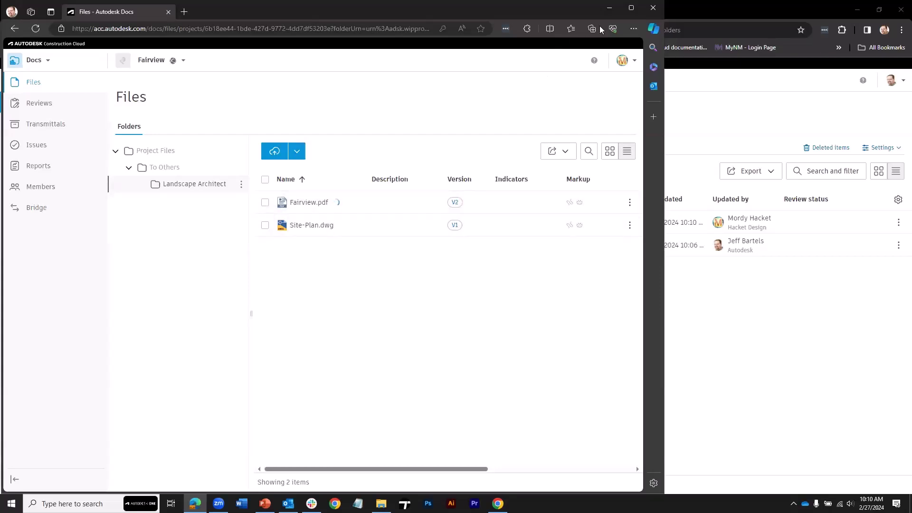
Minimize Edge and File Explorer, then refresh the Files page to show Fairview.pdf V2.
{"action": "left_click", "coordinate": [610, 9]}
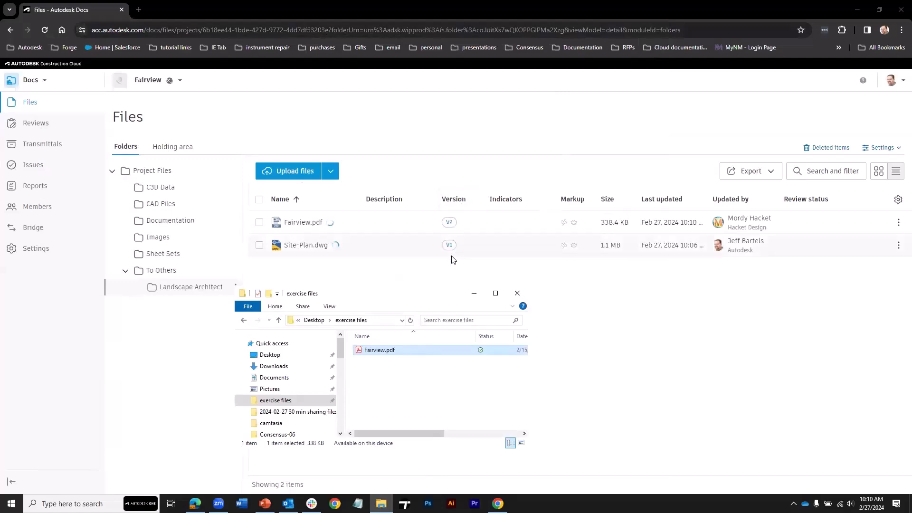
{"action": "left_click", "coordinate": [474, 294]}
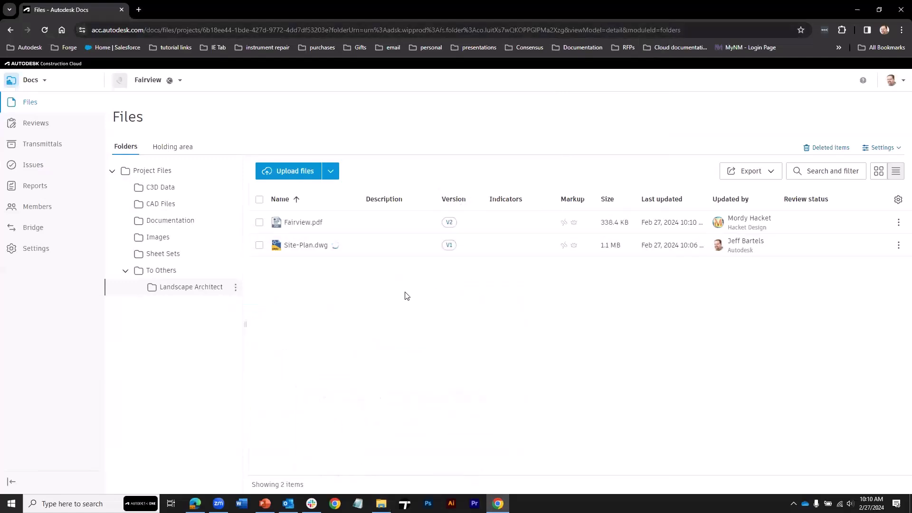
{"action": "key", "text": "F5"}
{"action": "left_click", "coordinate": [898, 247]}
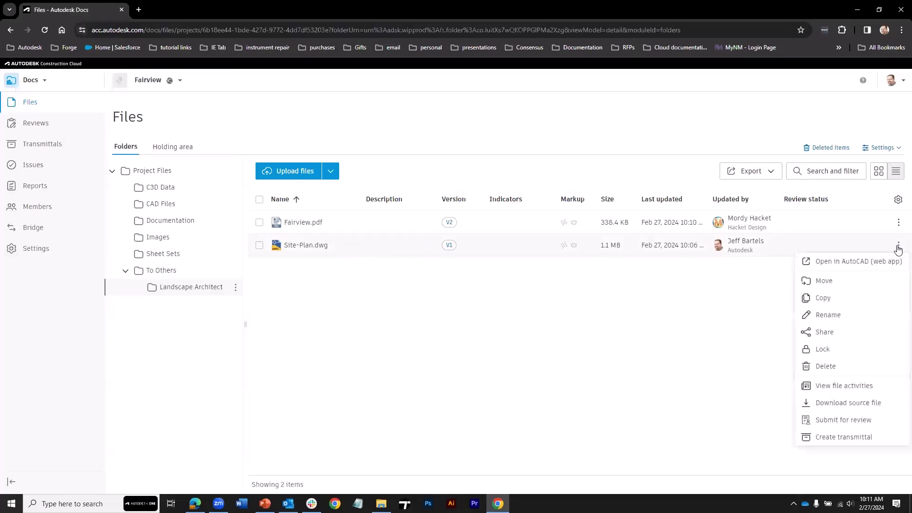
{"action": "left_click", "coordinate": [868, 388]}
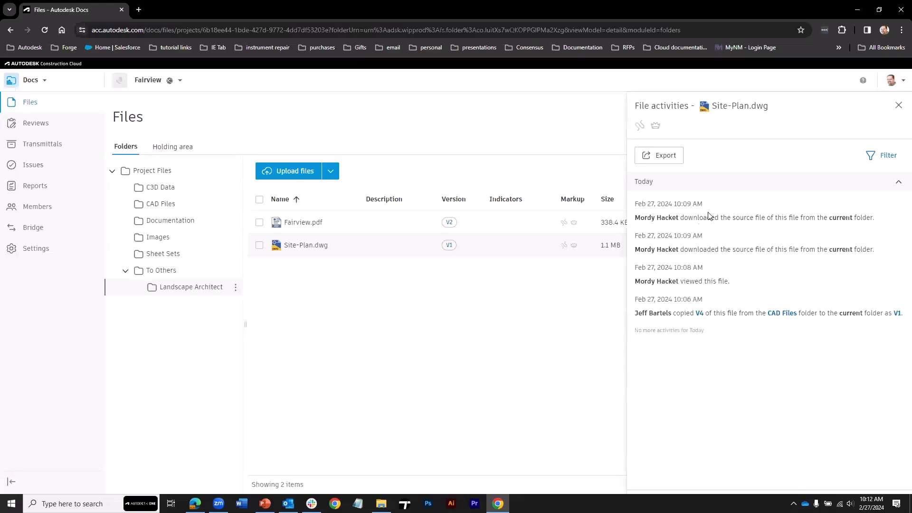
{"action": "left_click", "coordinate": [898, 106]}
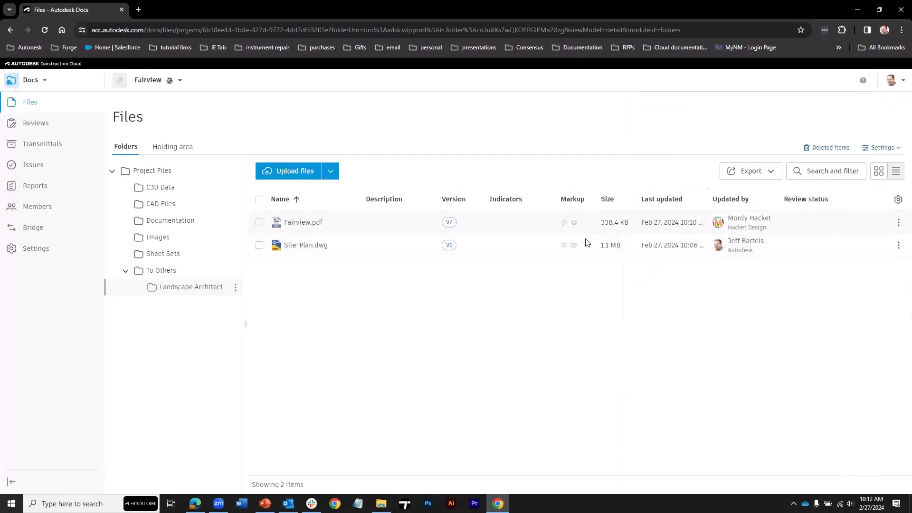
{"action": "left_click", "coordinate": [449, 223]}
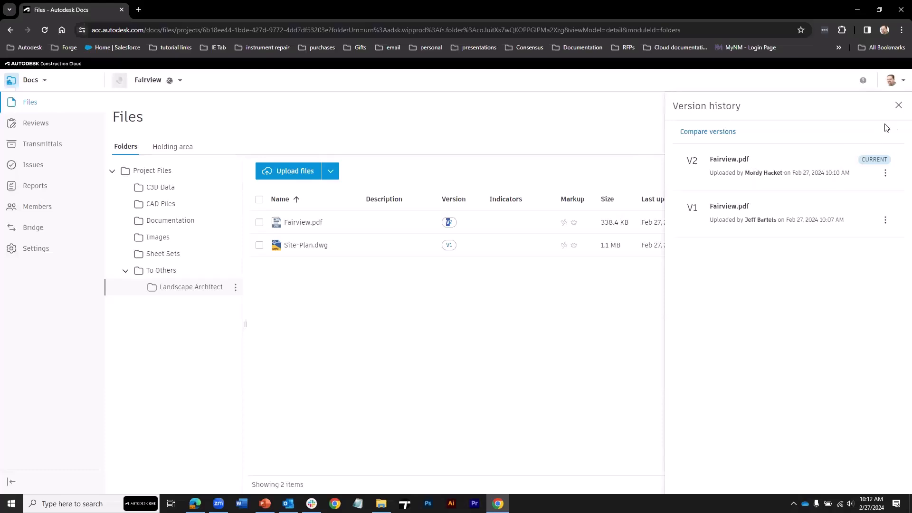
{"action": "left_click", "coordinate": [897, 105]}
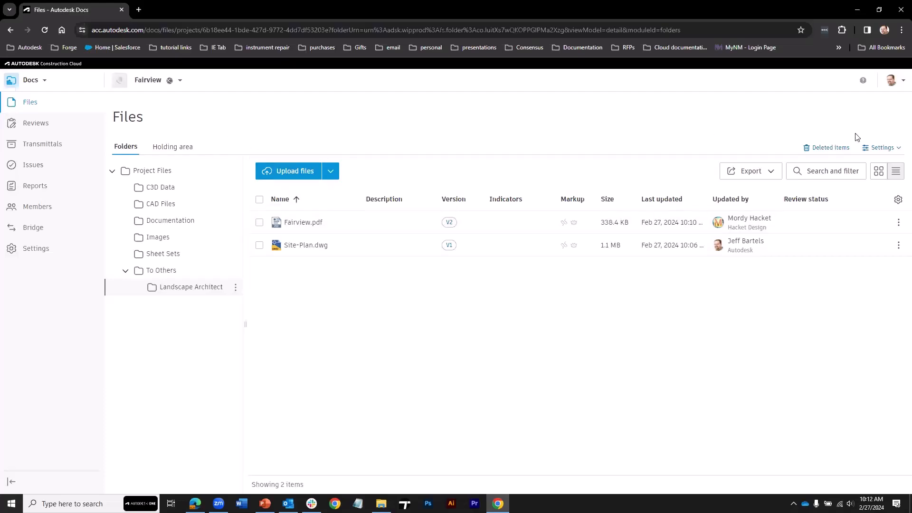
{"action": "left_click", "coordinate": [882, 149]}
{"action": "left_click", "coordinate": [856, 213]}
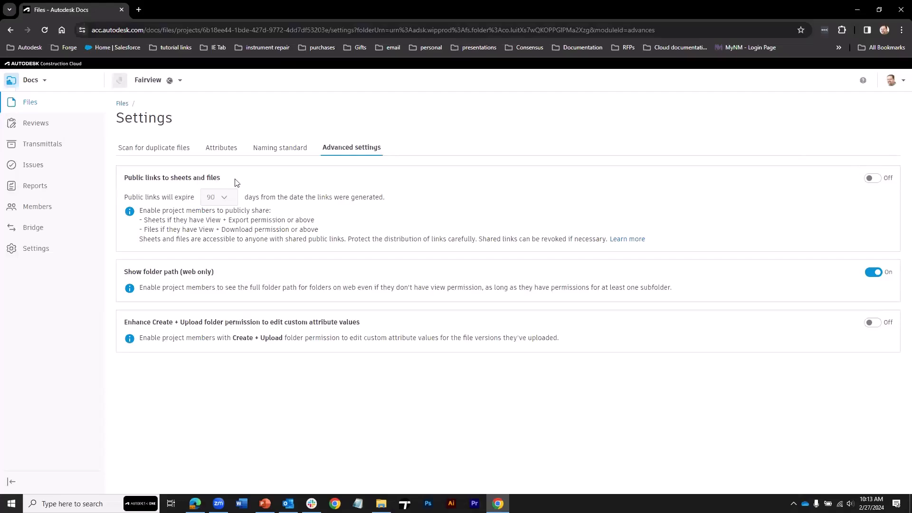
{"action": "left_click", "coordinate": [871, 178]}
{"action": "left_click", "coordinate": [572, 319]}
{"action": "left_click", "coordinate": [226, 199]}
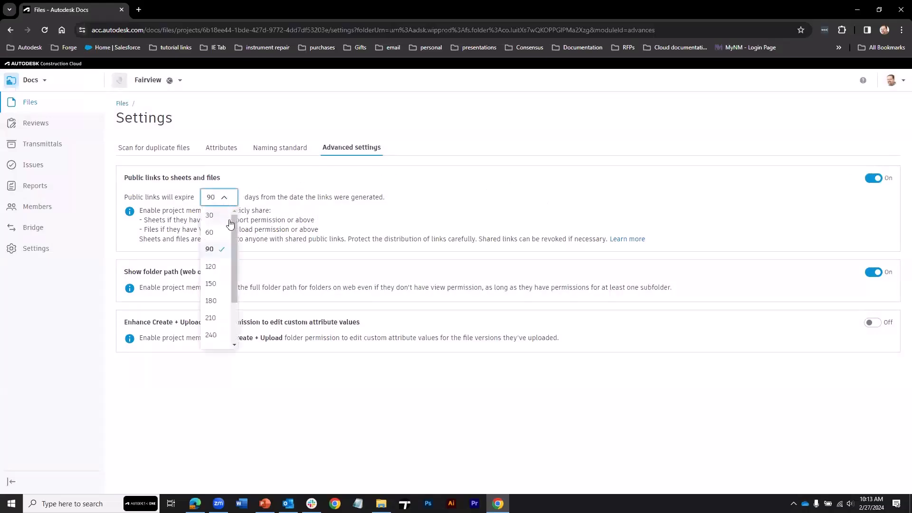
{"action": "left_click_drag", "start_coordinate": [235, 224], "coordinate": [236, 275]}
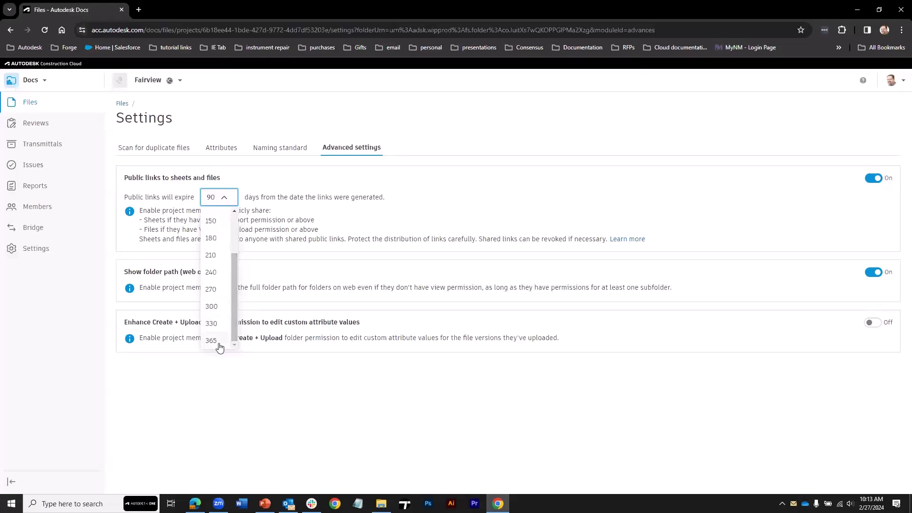
{"action": "left_click_drag", "start_coordinate": [235, 273], "coordinate": [235, 235]}
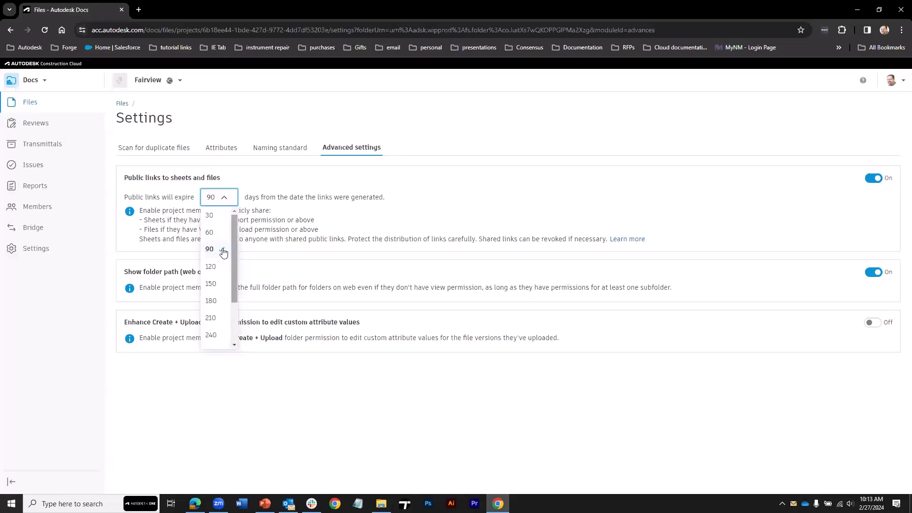
{"action": "left_click", "coordinate": [293, 187]}
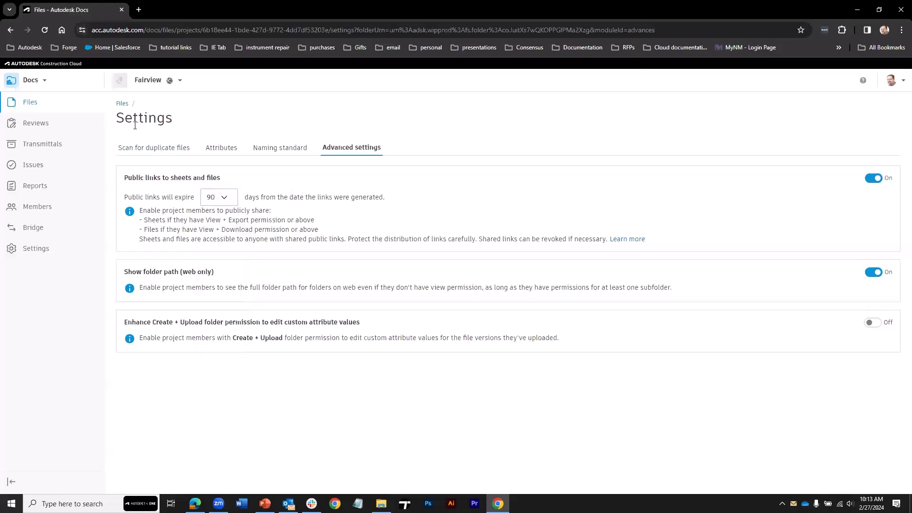
{"action": "left_click", "coordinate": [120, 103]}
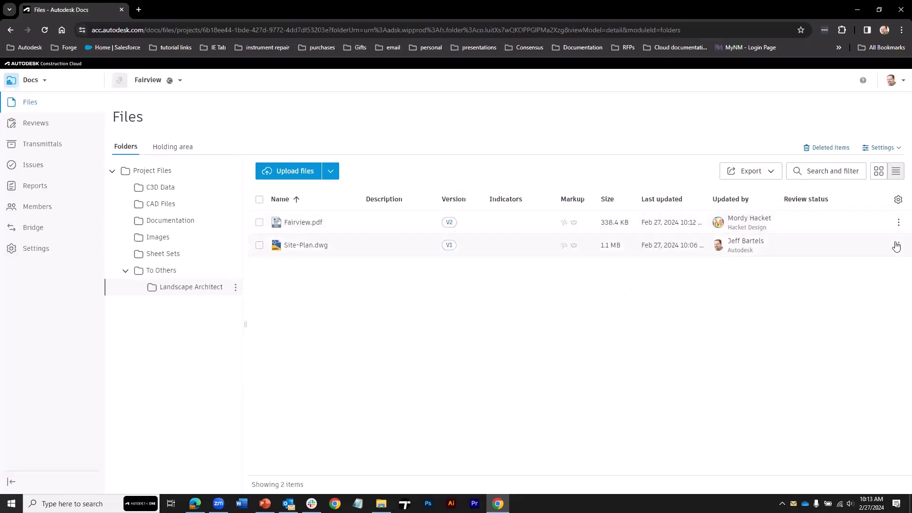
Share Fairview.pdf and Site-Plan.dwg with anyone who has the link.
{"action": "left_click", "coordinate": [260, 245]}
{"action": "left_click", "coordinate": [260, 223]}
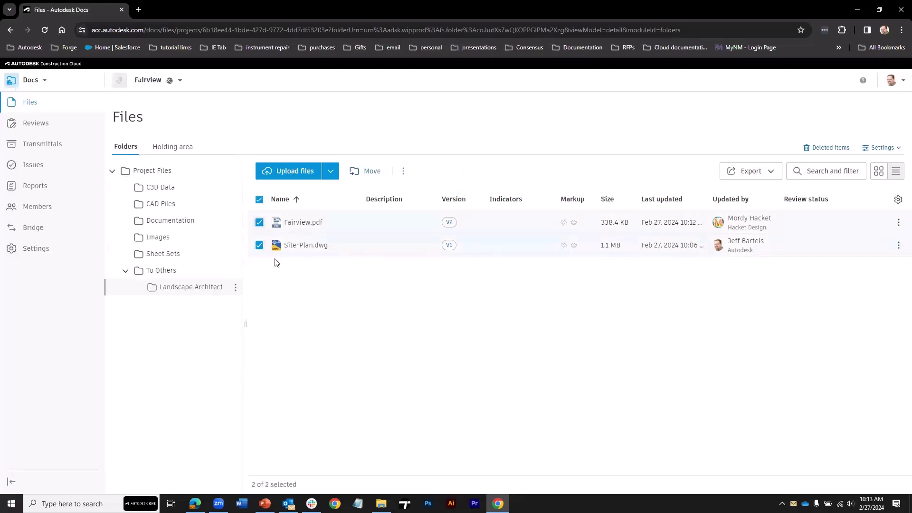
{"action": "left_click", "coordinate": [403, 172]}
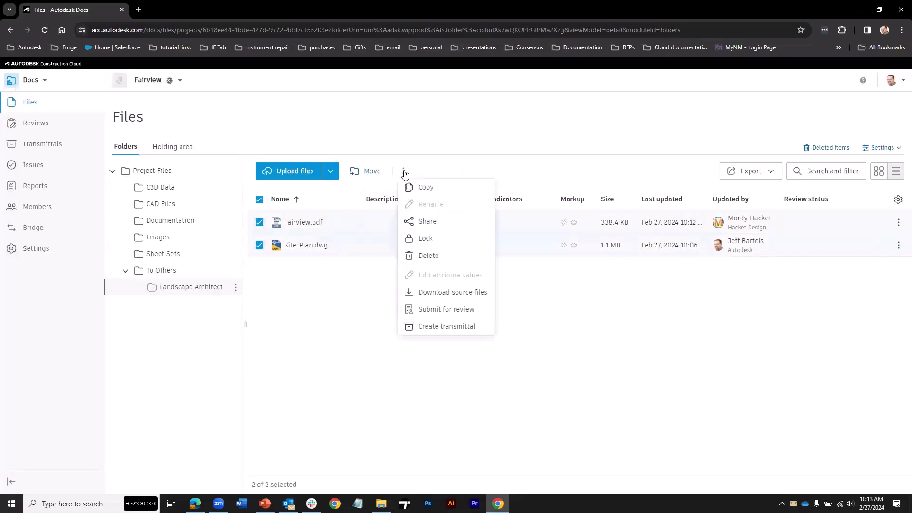
{"action": "left_click", "coordinate": [416, 223]}
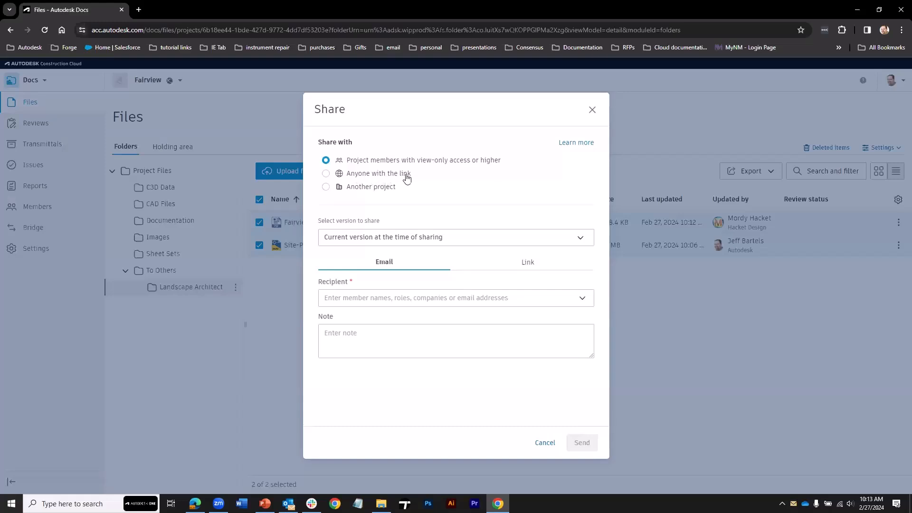
{"action": "left_click", "coordinate": [326, 174]}
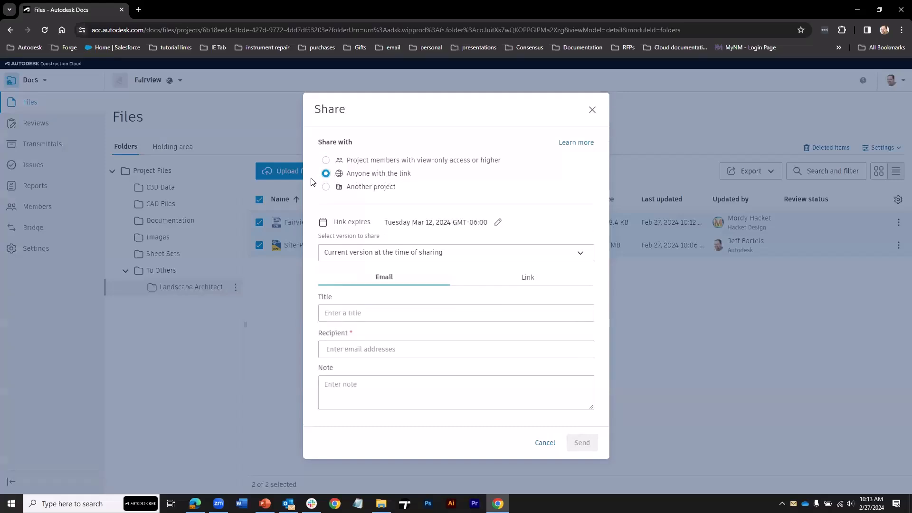
Set the links to expire May 27, 2024, keep the version current at sharing, and show the links.
{"action": "left_click", "coordinate": [475, 223]}
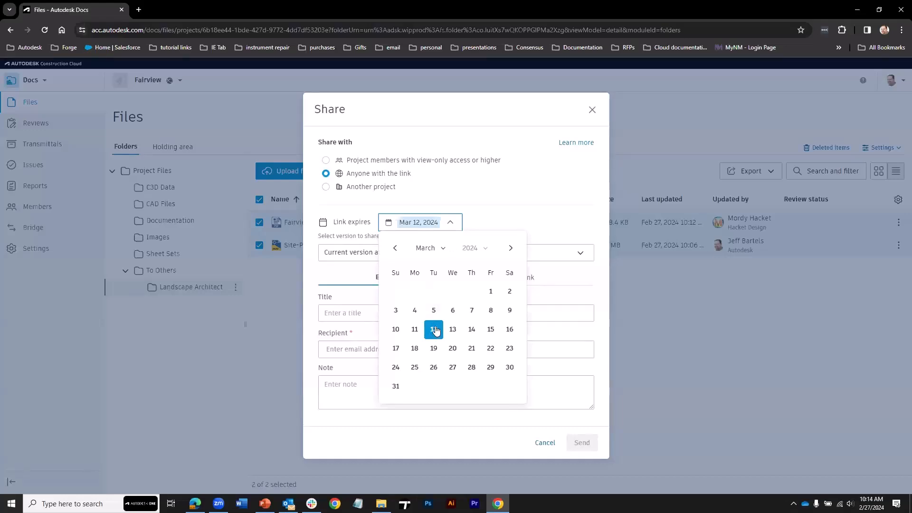
{"action": "left_click", "coordinate": [510, 248]}
{"action": "left_click", "coordinate": [510, 247]}
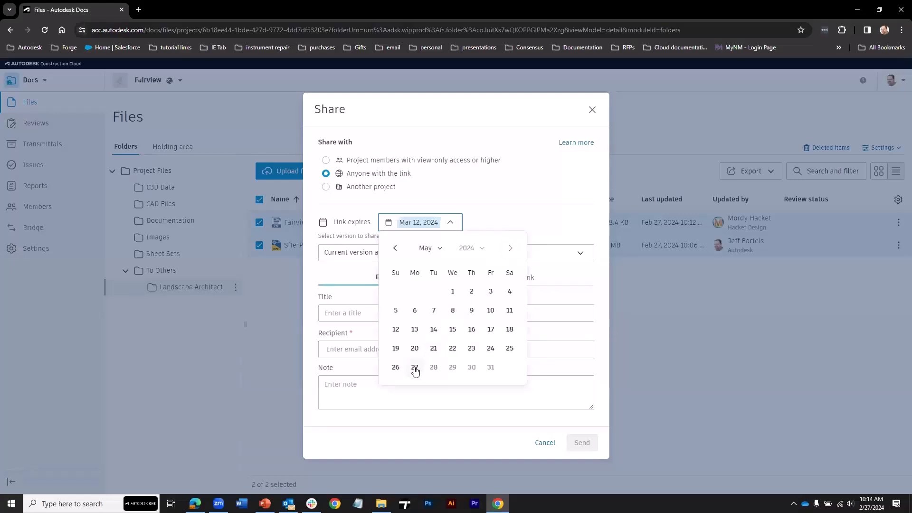
{"action": "left_click", "coordinate": [414, 367]}
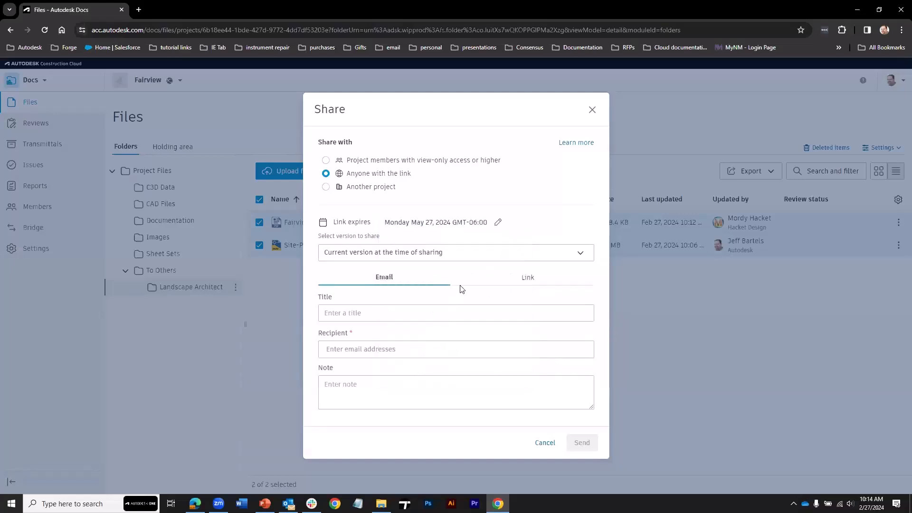
{"action": "left_click", "coordinate": [355, 256]}
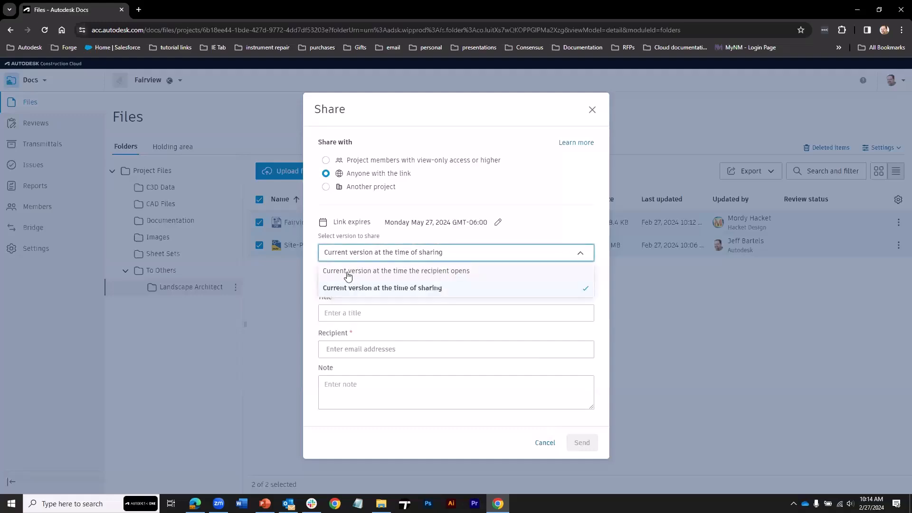
{"action": "left_click", "coordinate": [373, 288]}
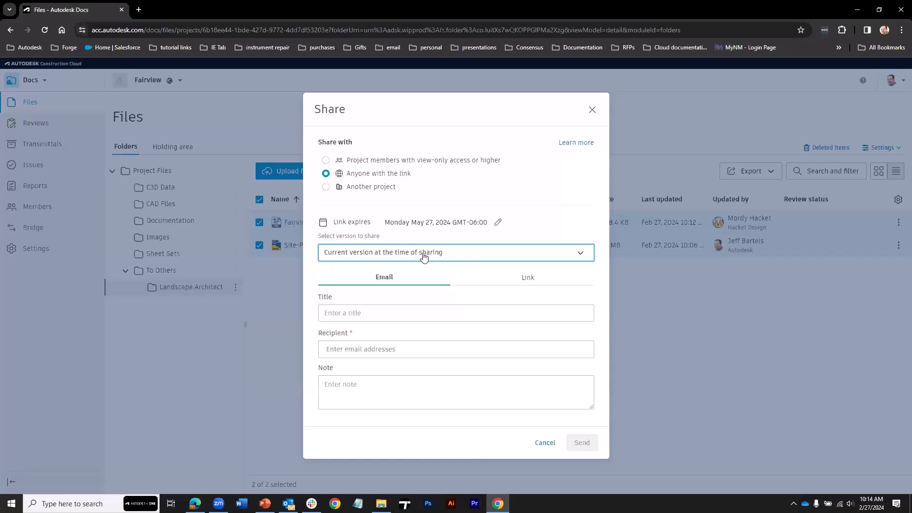
{"action": "left_click", "coordinate": [528, 279]}
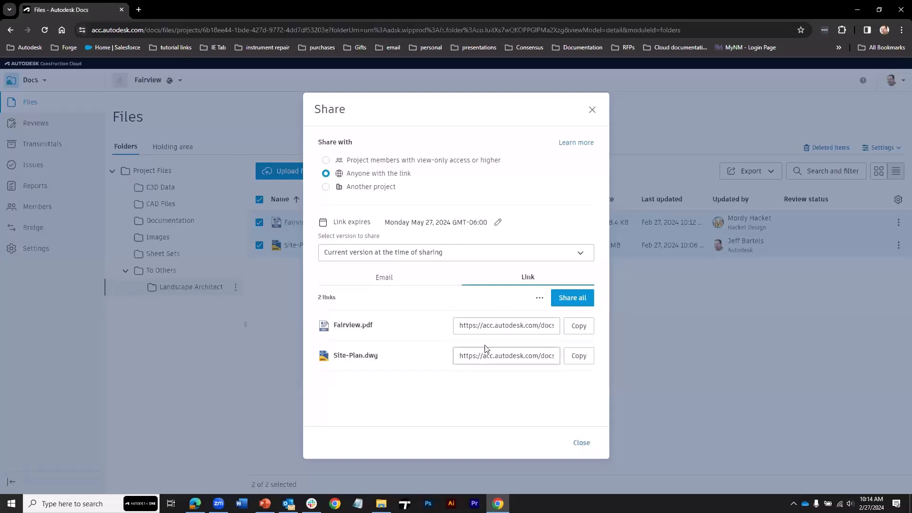
Copy Fairview.pdf's link, then one combined link for both shared files.
{"action": "left_click", "coordinate": [576, 327]}
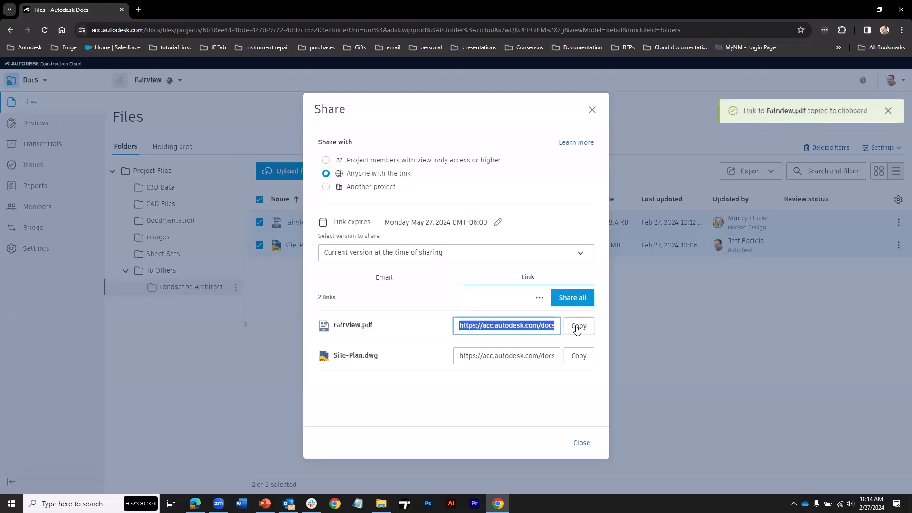
{"action": "left_click", "coordinate": [567, 300]}
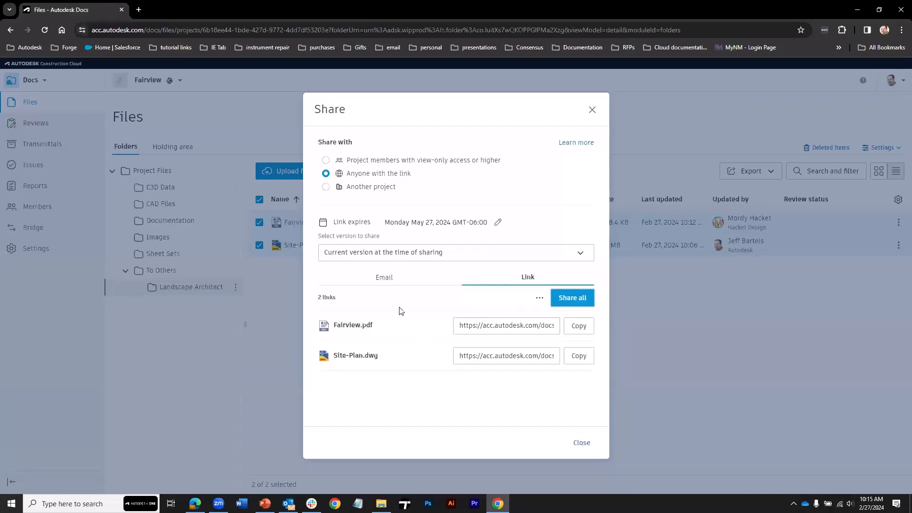
Email both links titled 'File share' to the recipient's address with the note 'Here are the files you requested.'.
{"action": "left_click", "coordinate": [385, 279]}
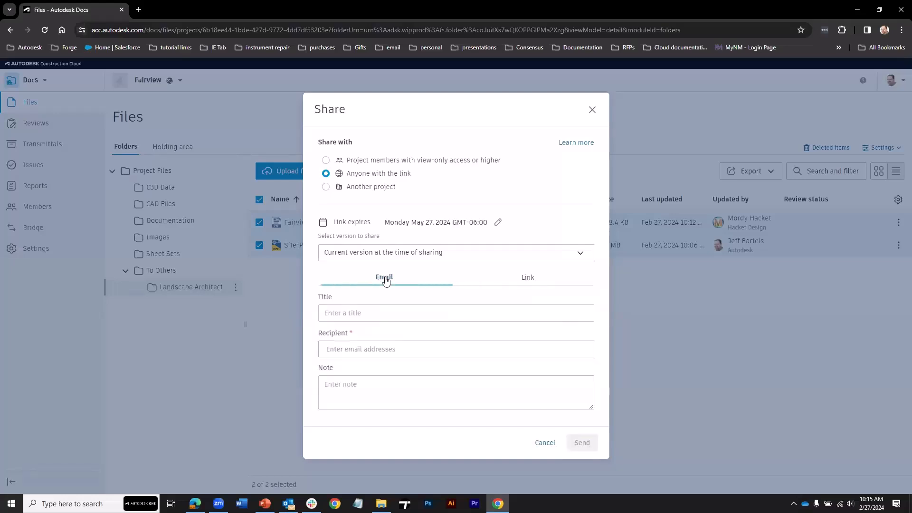
{"action": "left_click", "coordinate": [345, 313]}
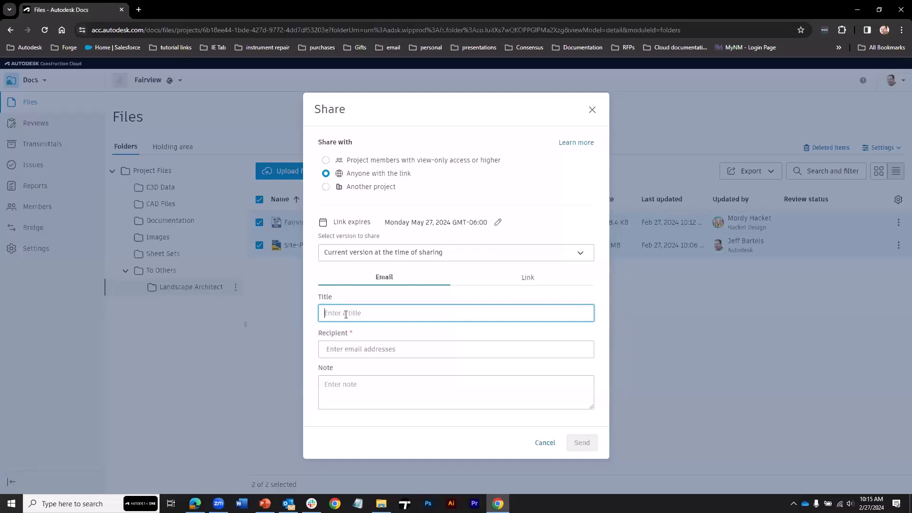
{"action": "type", "text": "File share"}
{"action": "left_click", "coordinate": [347, 349]}
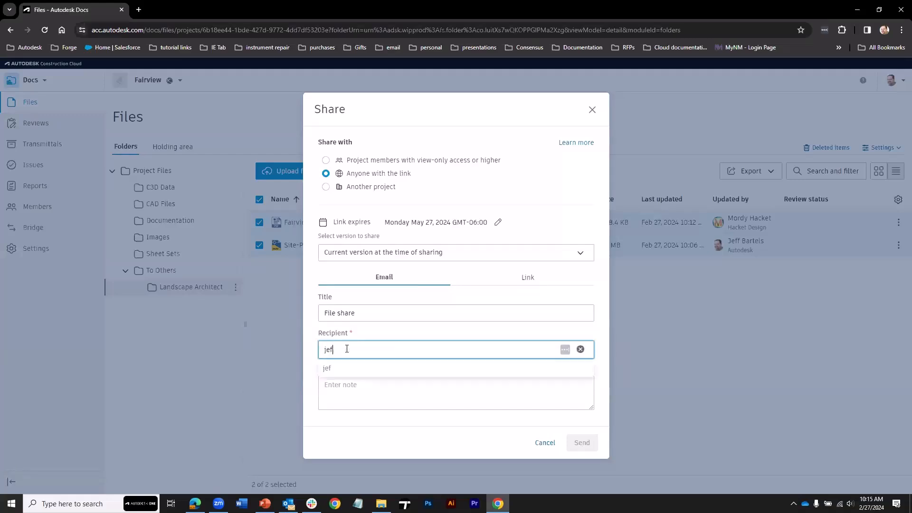
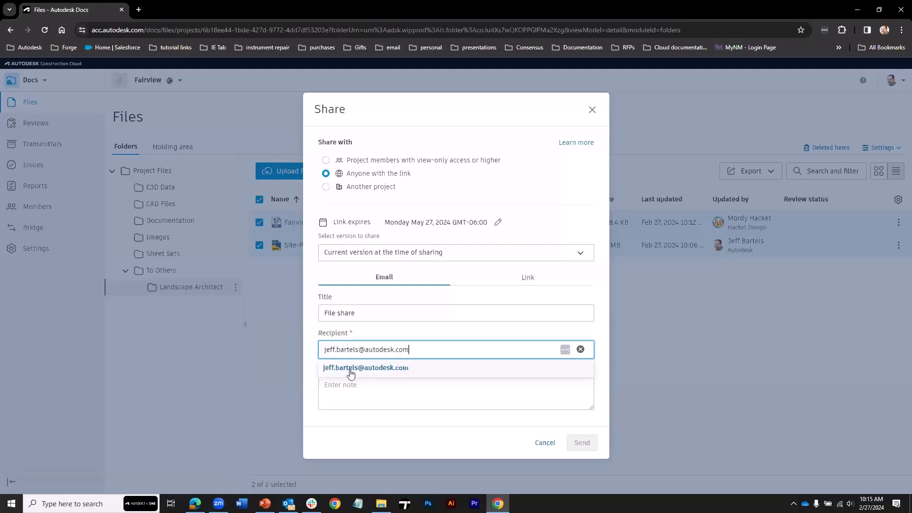
{"action": "left_click", "coordinate": [351, 369]}
{"action": "left_click", "coordinate": [350, 386]}
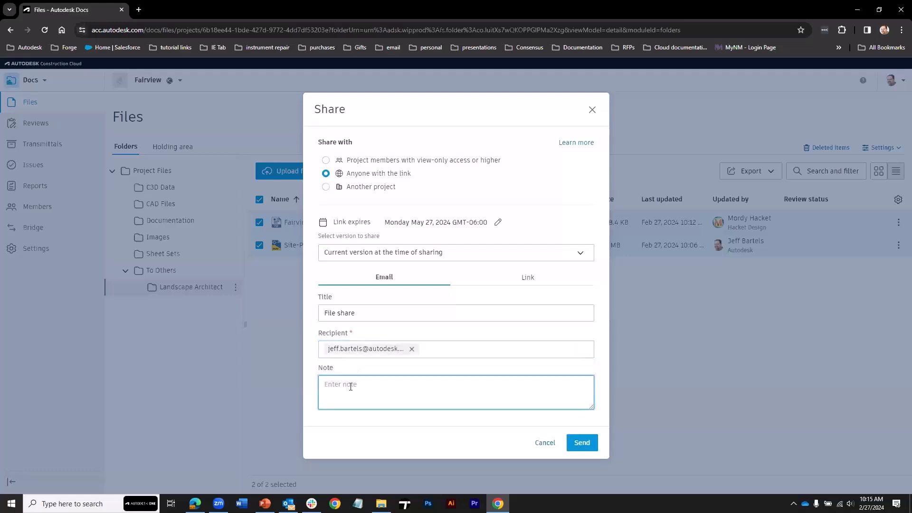
{"action": "type", "text": "Here are the files you requested."}
{"action": "left_click", "coordinate": [582, 443]}
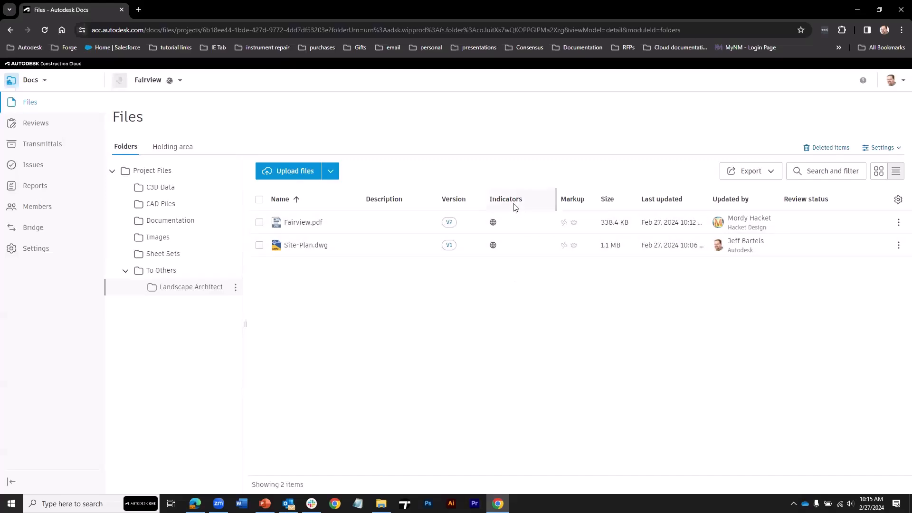
In Outlook, open the newest Fairview 'File share' message in its own window.
{"action": "mouse_move", "coordinate": [493, 247]}
{"action": "mouse_move", "coordinate": [288, 504]}
{"action": "left_click", "coordinate": [285, 456]}
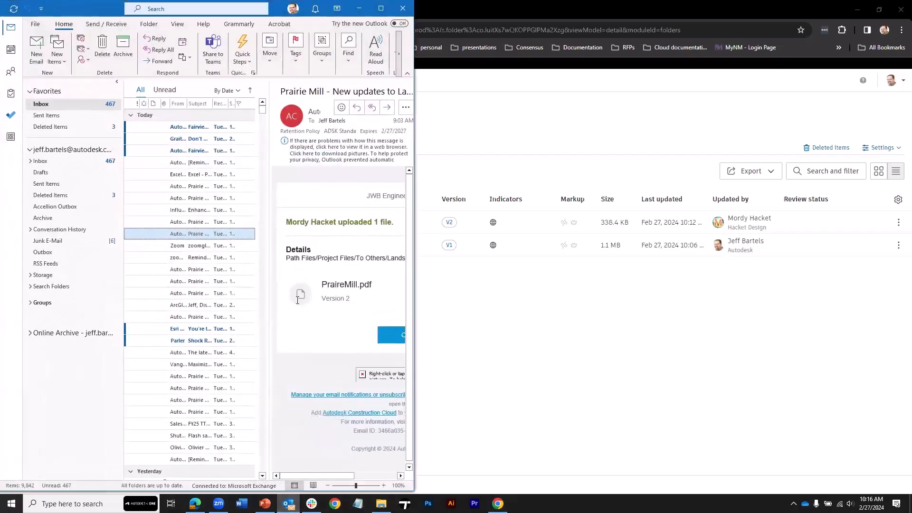
{"action": "left_click", "coordinate": [193, 126]}
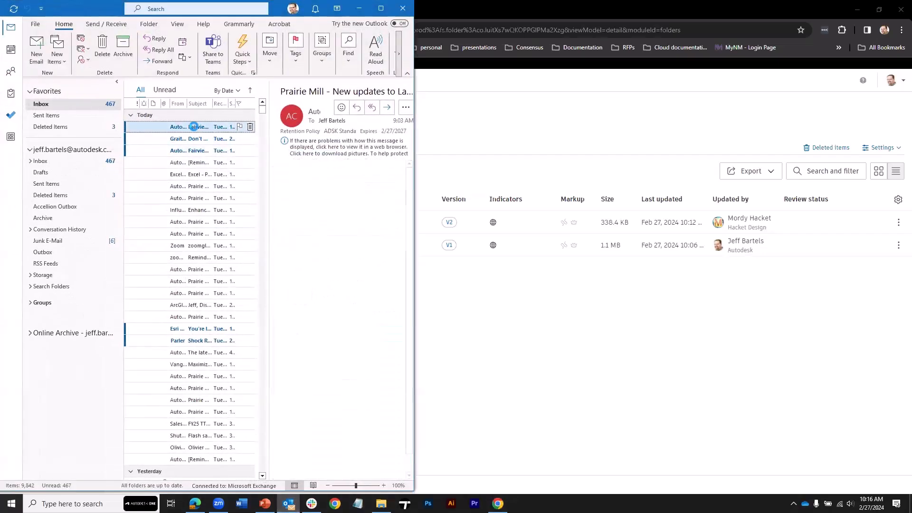
{"action": "double_click", "coordinate": [194, 126]}
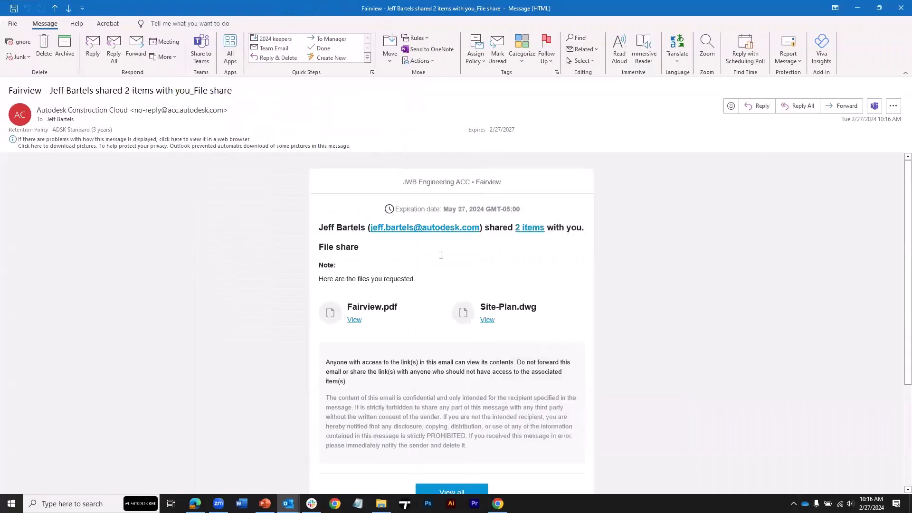
{"action": "scroll", "coordinate": [440, 256], "scroll_direction": "down", "scroll_amount": 3}
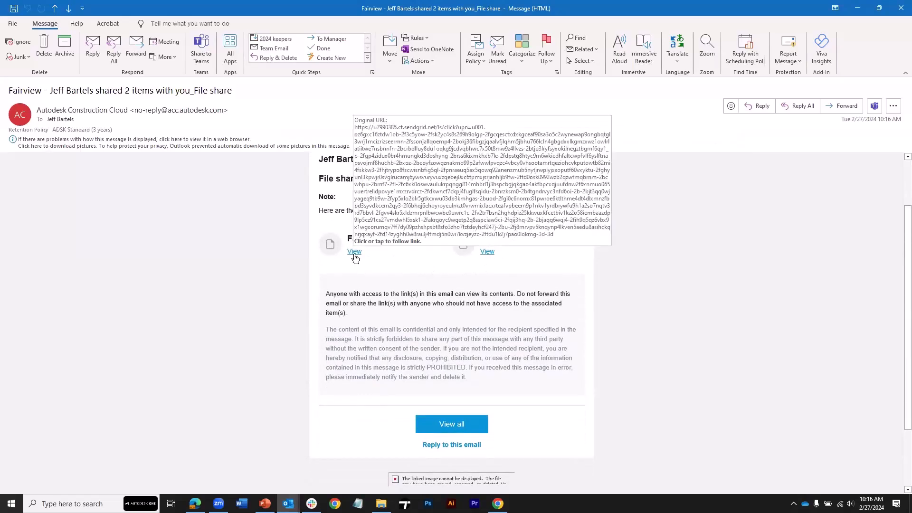
Open the View all share page listing both files in the browser, then close that tab.
{"action": "left_click", "coordinate": [450, 429]}
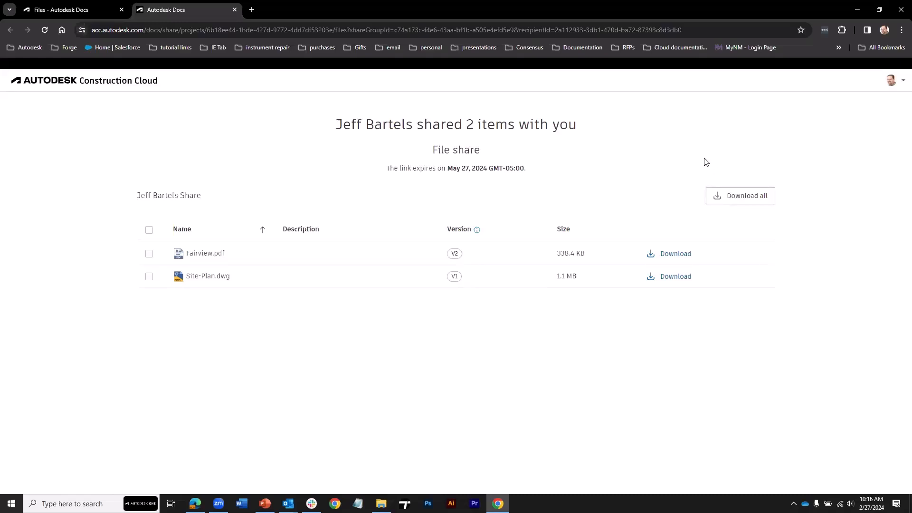
{"action": "left_click", "coordinate": [234, 9]}
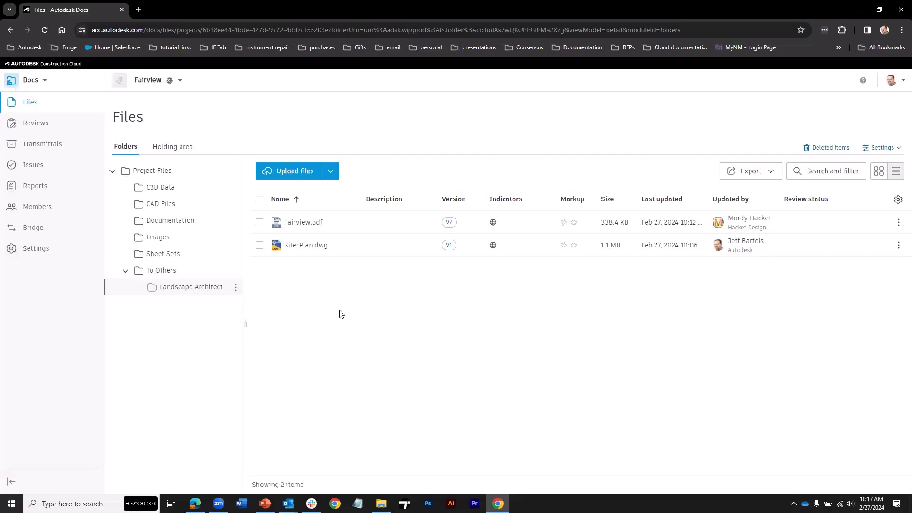
Go to the Transmittals page from the left sidebar.
{"action": "left_click", "coordinate": [45, 148]}
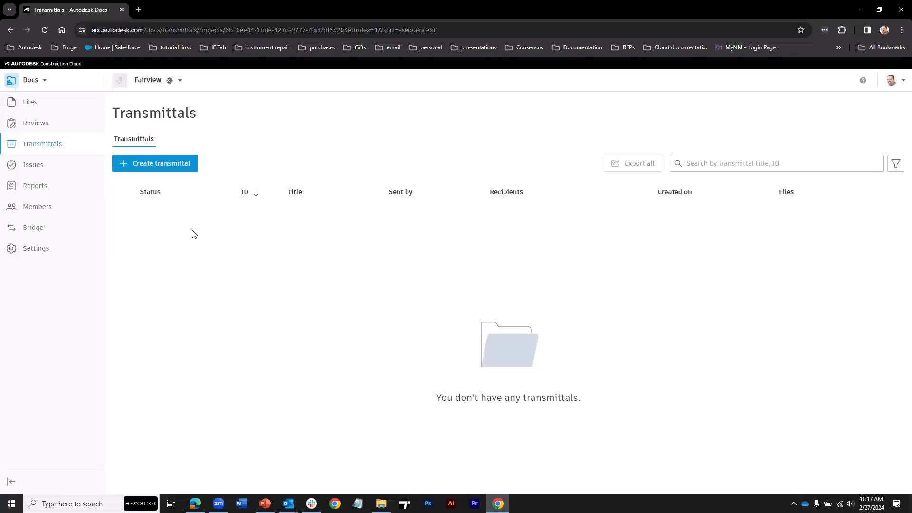
Start a new transmittal and select the whole CAD Files and Images folders as its files.
{"action": "left_click", "coordinate": [164, 163]}
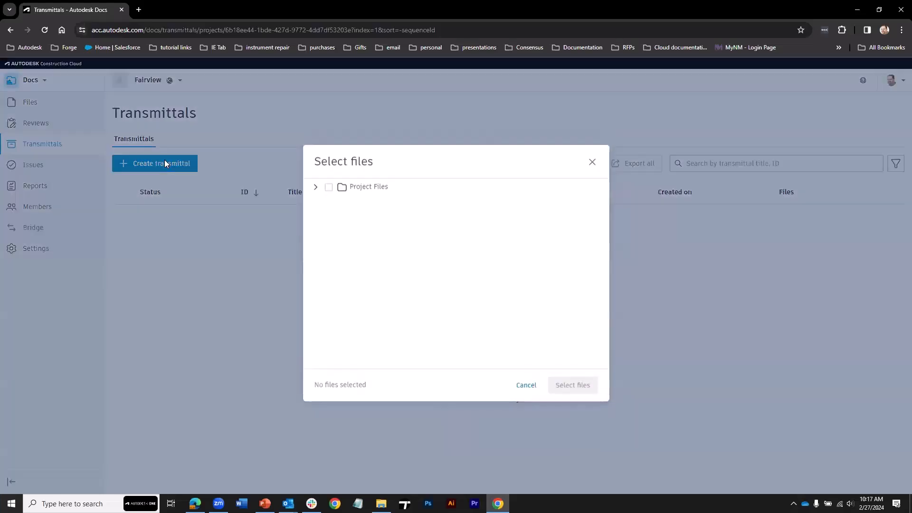
{"action": "left_click", "coordinate": [314, 188]}
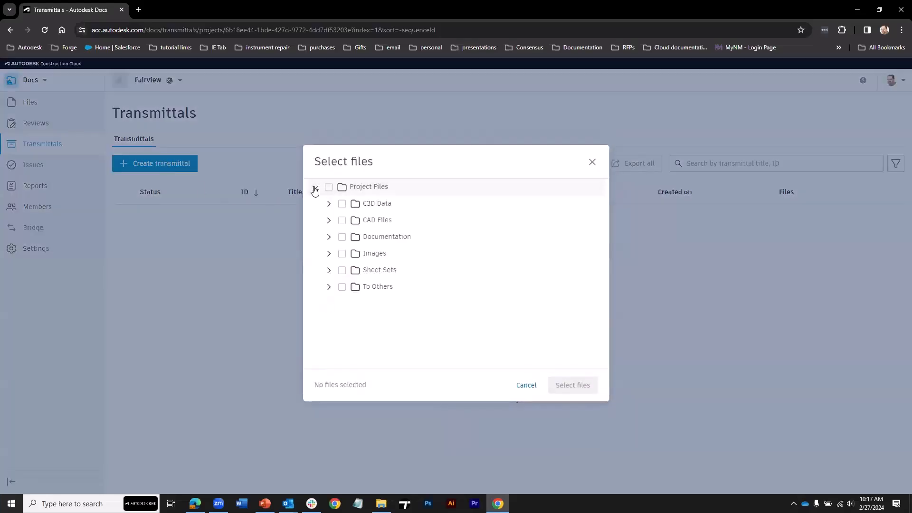
{"action": "left_click", "coordinate": [328, 221]}
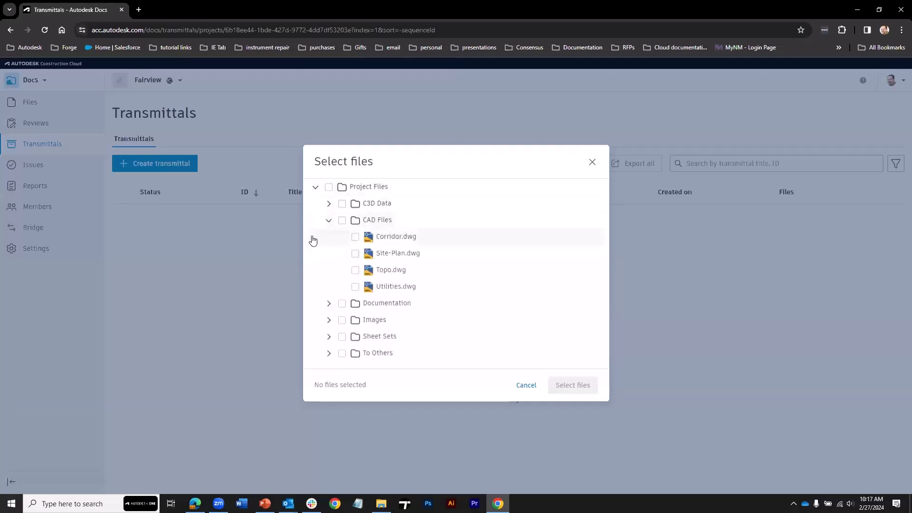
{"action": "left_click", "coordinate": [354, 287]}
{"action": "left_click", "coordinate": [355, 270]}
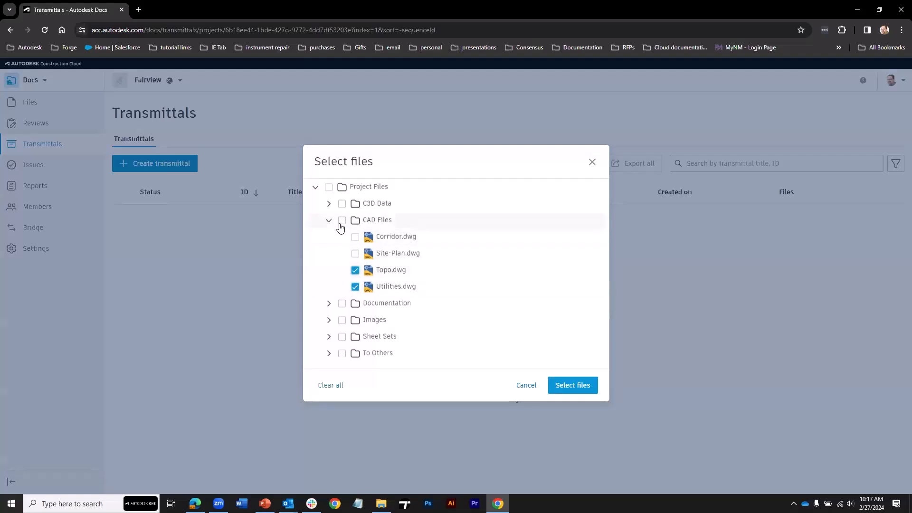
{"action": "left_click", "coordinate": [341, 221]}
{"action": "left_click", "coordinate": [342, 320]}
Confirm the five selected files and title the transmittal 'Utility Review'.
{"action": "left_click", "coordinate": [569, 385]}
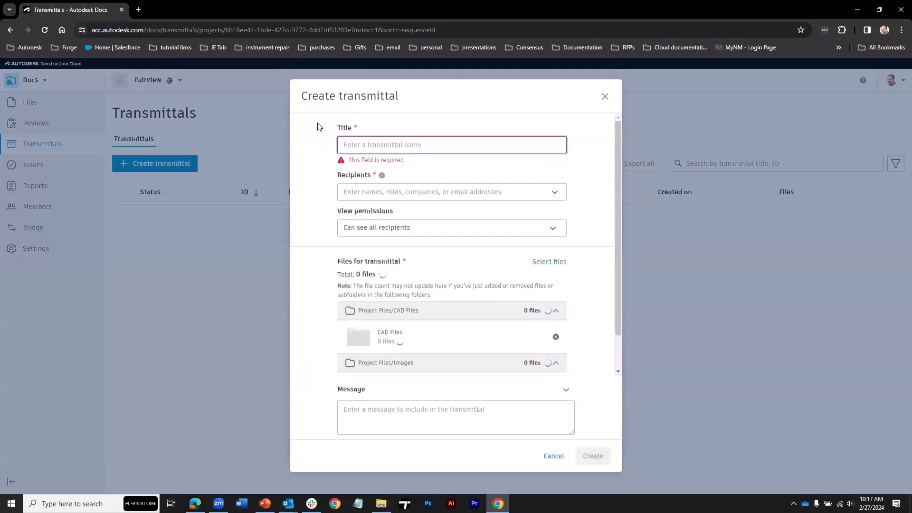
{"action": "left_click", "coordinate": [355, 145]}
{"action": "type", "text": "Utility"}
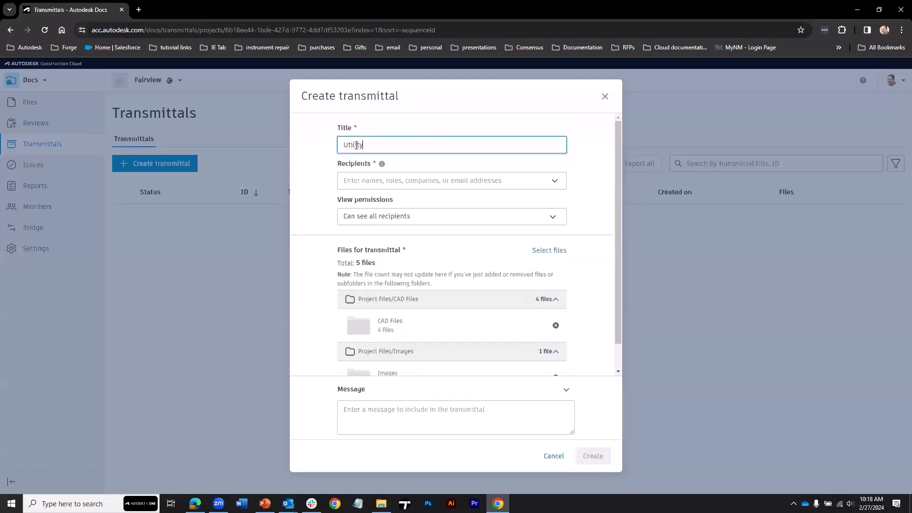
{"action": "type", "text": " Review"}
{"action": "left_click", "coordinate": [356, 184]}
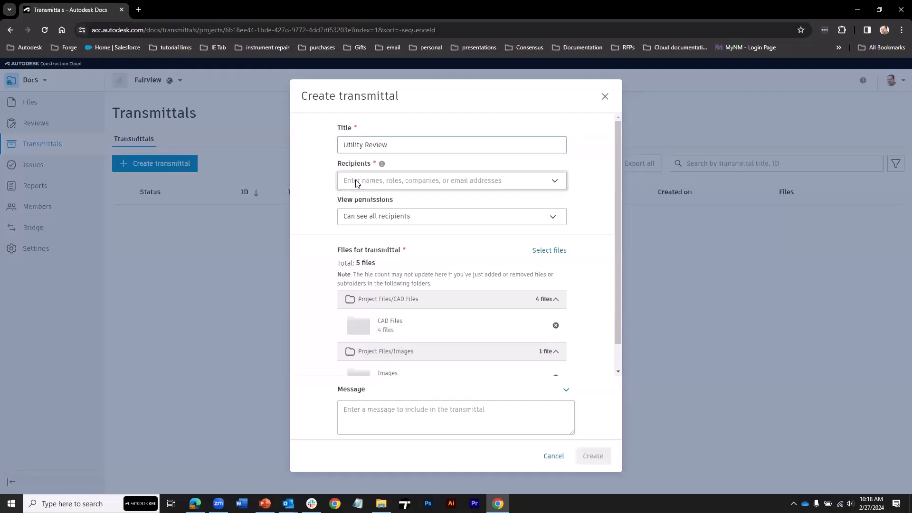
Pick two users as recipients, after browsing the Role and Company lists, and save.
{"action": "left_click", "coordinate": [356, 183]}
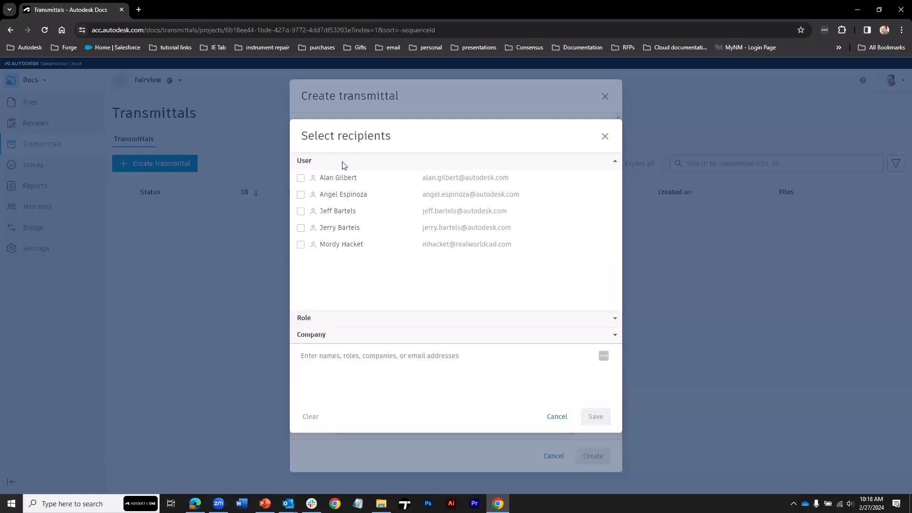
{"action": "left_click", "coordinate": [301, 178]}
{"action": "left_click", "coordinate": [301, 211]}
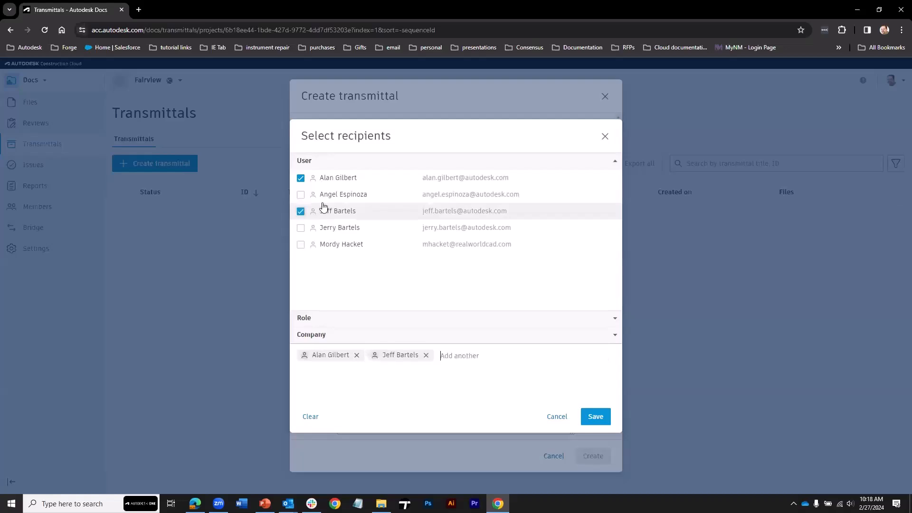
{"action": "left_click", "coordinate": [360, 318]}
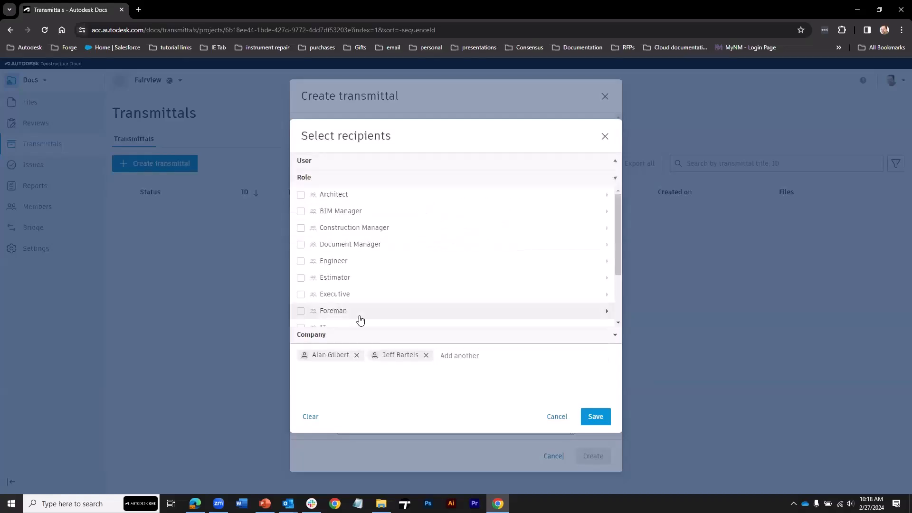
{"action": "left_click", "coordinate": [336, 336]}
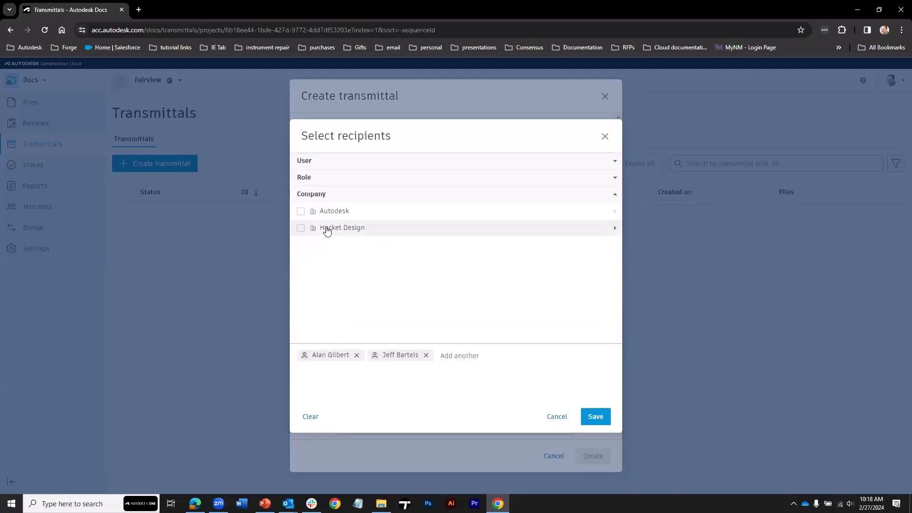
{"action": "left_click", "coordinate": [333, 164]}
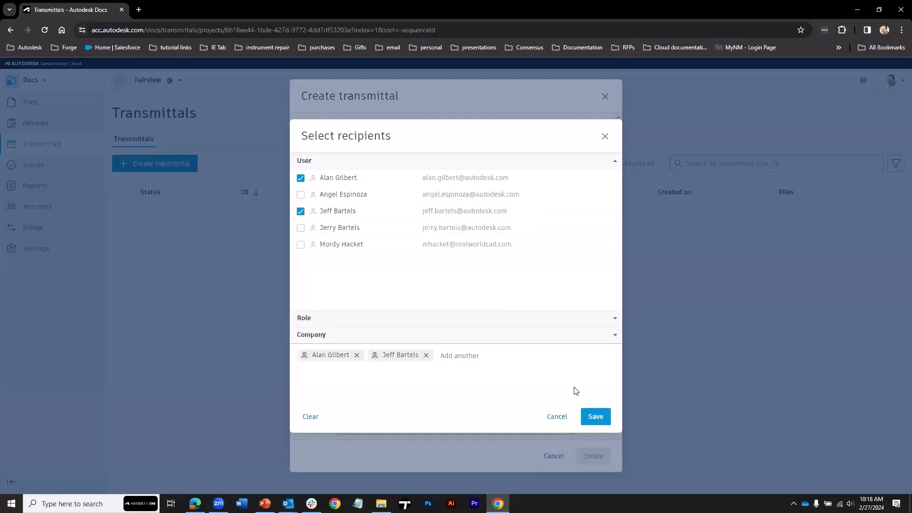
{"action": "left_click", "coordinate": [595, 416]}
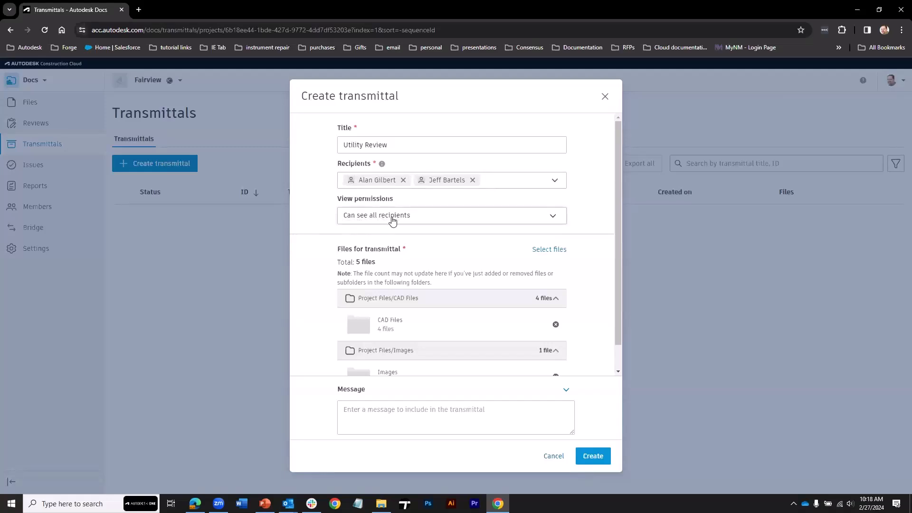
Let recipients see only themselves, add the message 'Here are the files you requested.', and create the transmittal.
{"action": "left_click", "coordinate": [418, 216]}
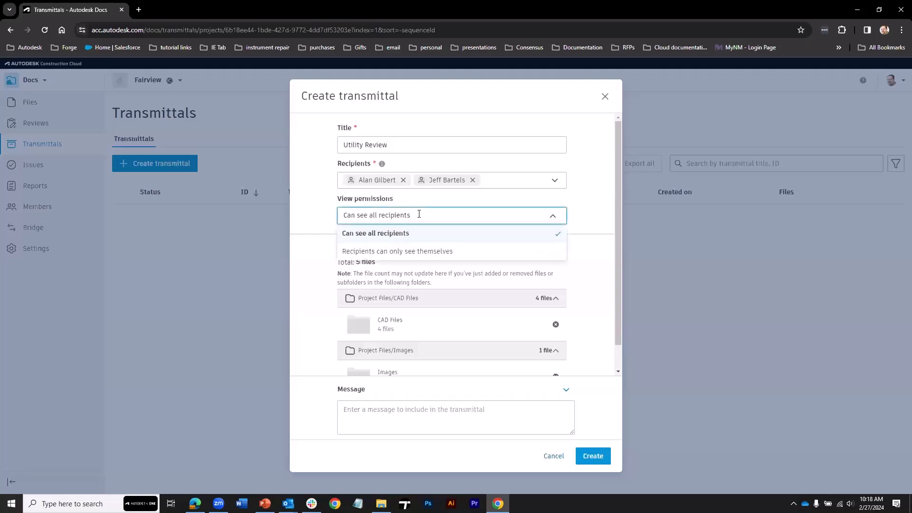
{"action": "left_click", "coordinate": [387, 253]}
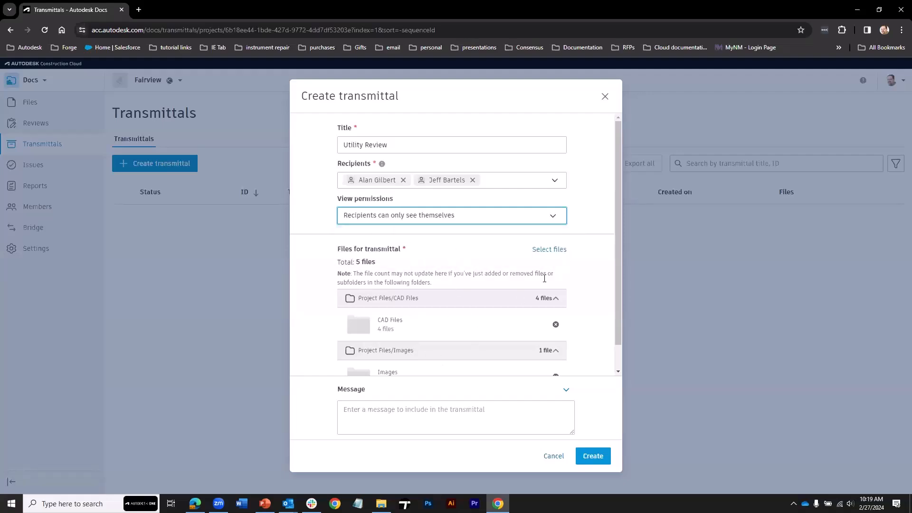
{"action": "left_click_drag", "start_coordinate": [617, 225], "coordinate": [616, 262]}
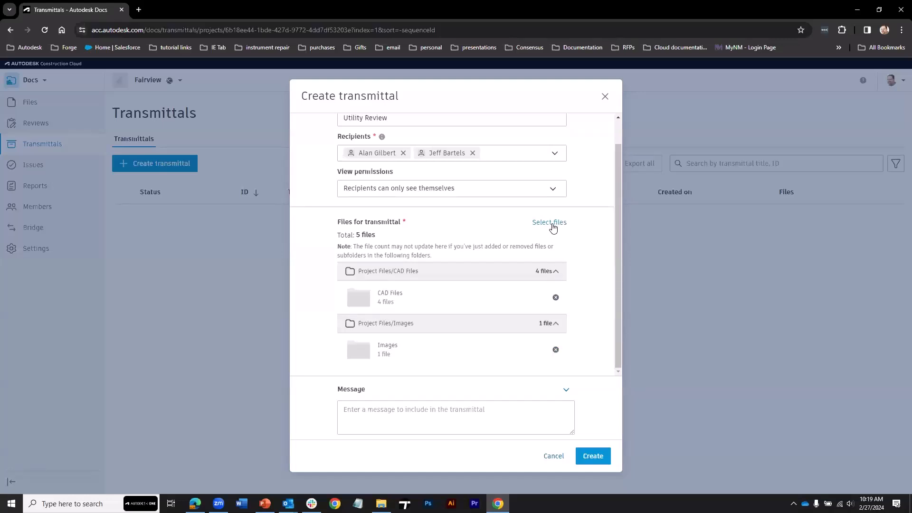
{"action": "left_click", "coordinate": [376, 411]}
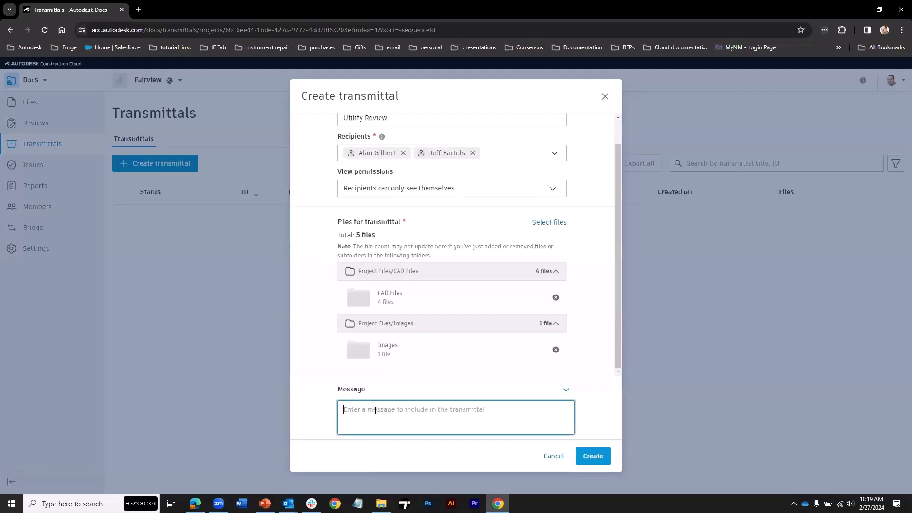
{"action": "type", "text": "Here are the files you requested."}
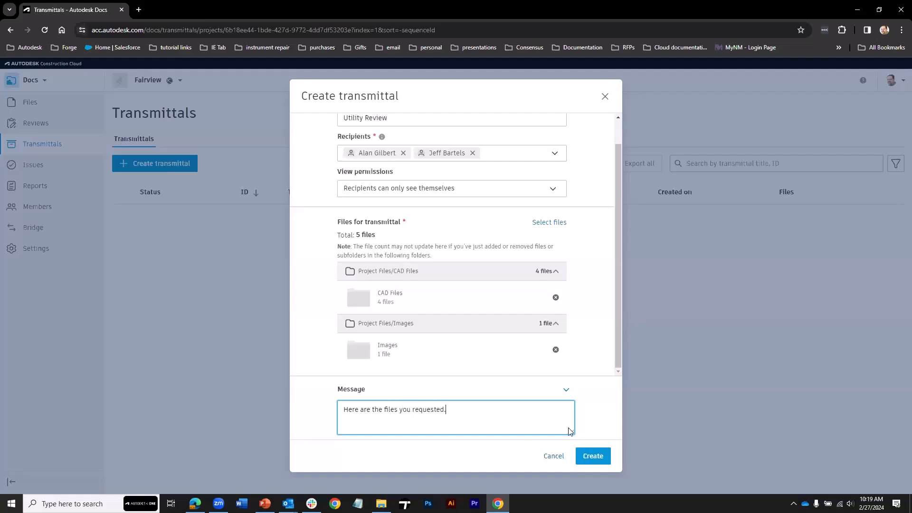
{"action": "left_click", "coordinate": [592, 455]}
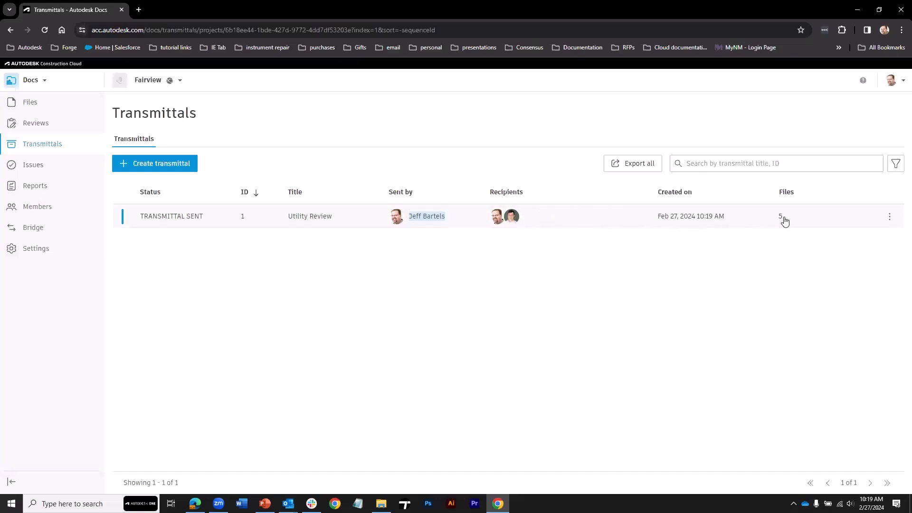
Open transmittal #1 – Utility Review, list its five files individually, then return to the project files.
{"action": "left_click", "coordinate": [351, 218]}
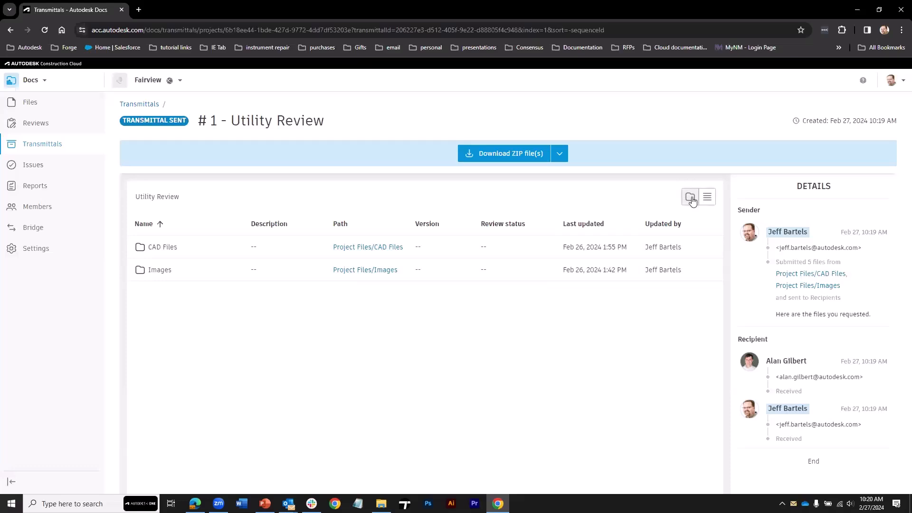
{"action": "left_click", "coordinate": [706, 196]}
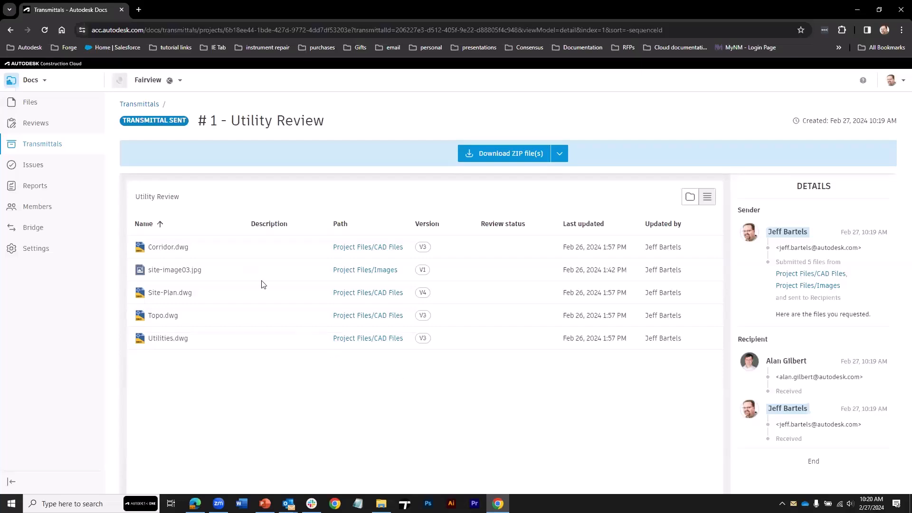
{"action": "left_click", "coordinate": [31, 103]}
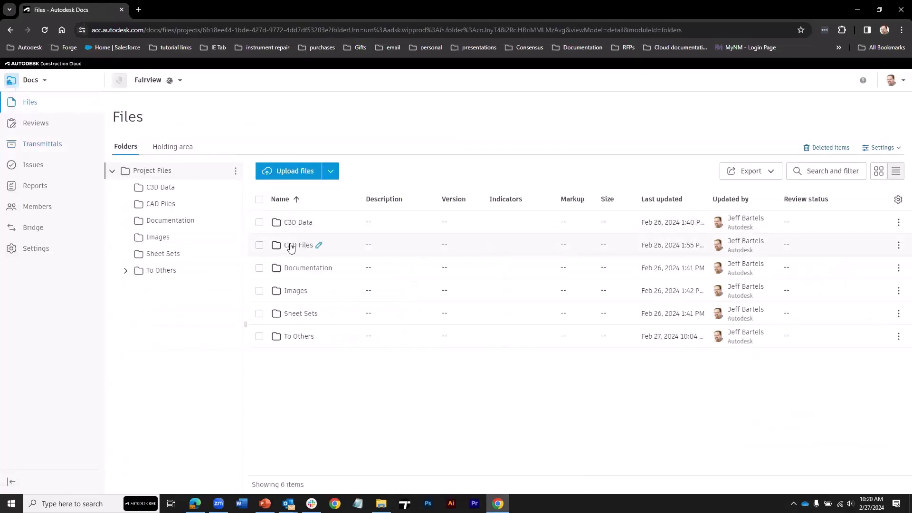
Give Site-Plan.dwg in CAD Files the description 'custom description'.
{"action": "left_click", "coordinate": [291, 247]}
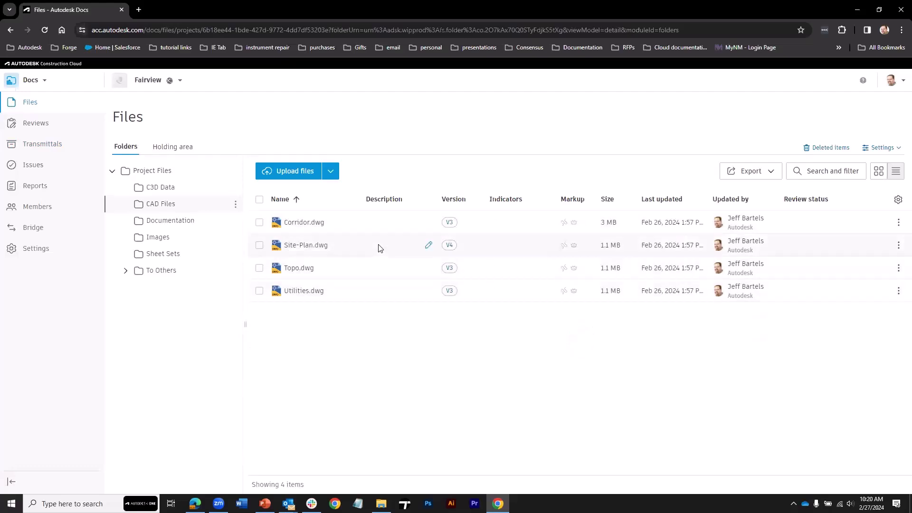
{"action": "left_click", "coordinate": [429, 245]}
{"action": "type", "text": "custom description"}
{"action": "key", "text": "Return"}
Reopen transmittal #1 – Utility Review from the Transmittals list.
{"action": "left_click", "coordinate": [43, 145]}
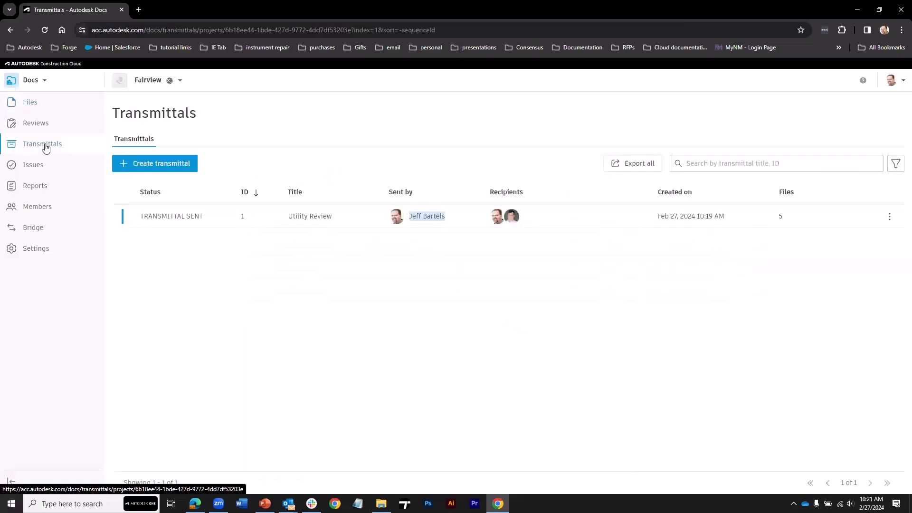
{"action": "left_click", "coordinate": [223, 217]}
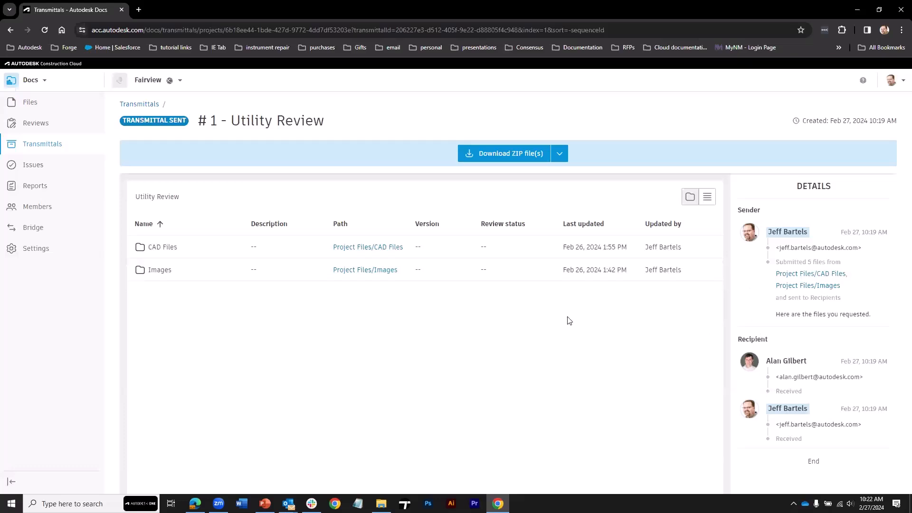
Select the CAD Files folder and start a new transmittal for it.
{"action": "left_click", "coordinate": [30, 101]}
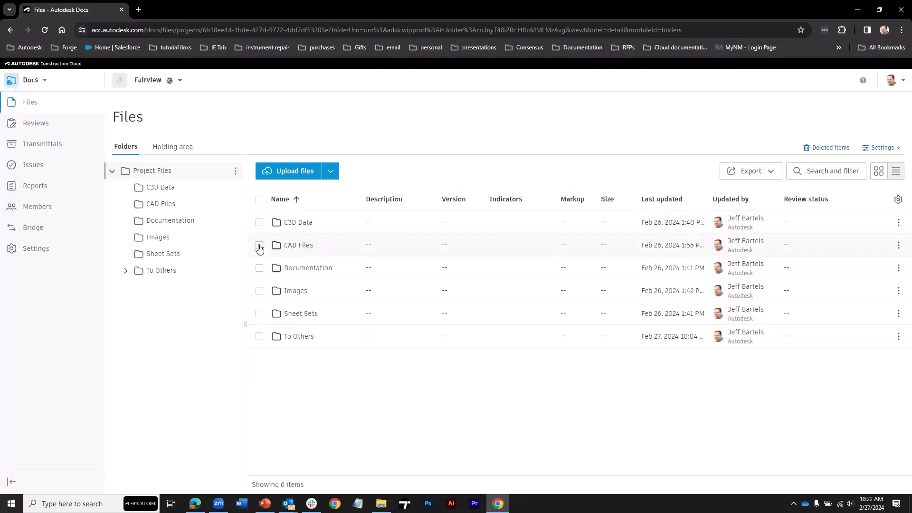
{"action": "left_click", "coordinate": [259, 246]}
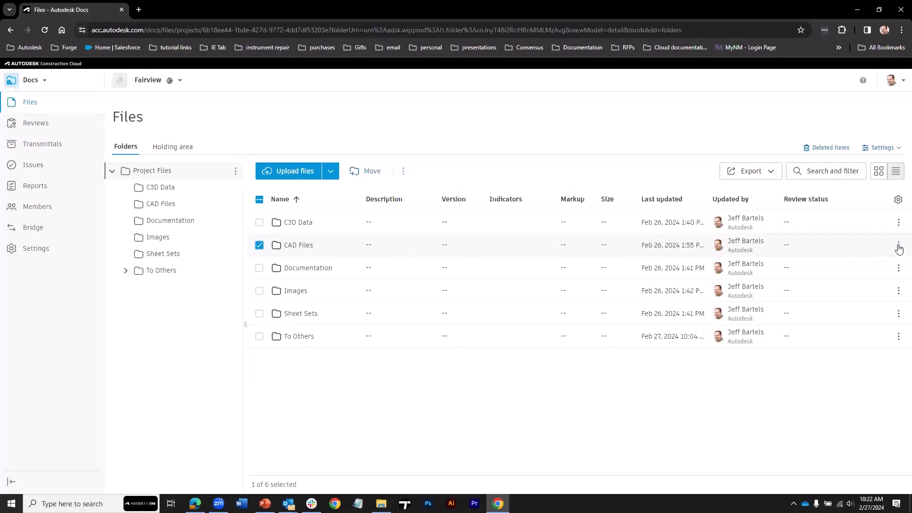
{"action": "left_click", "coordinate": [404, 171]}
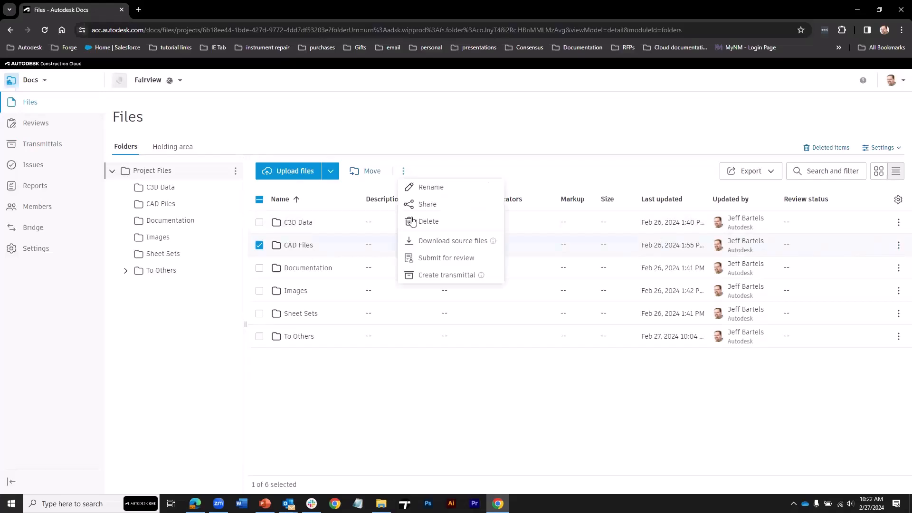
{"action": "left_click", "coordinate": [430, 277]}
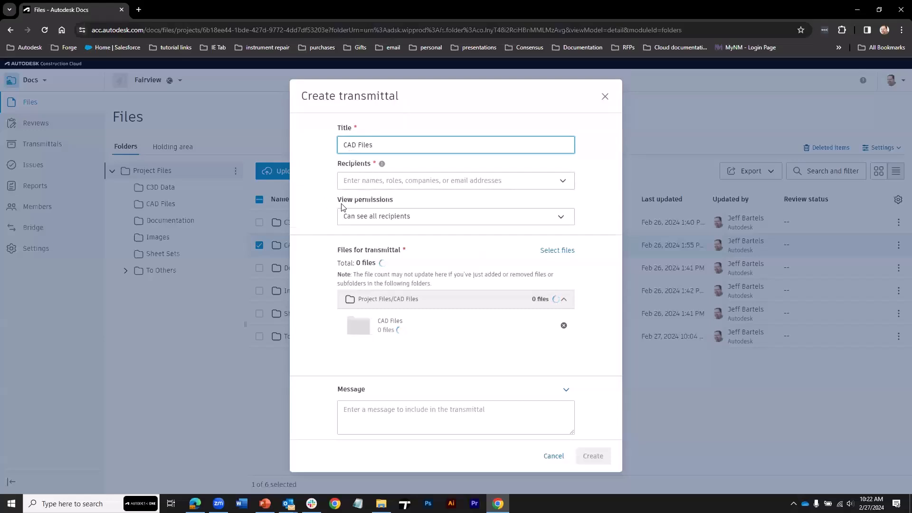
Send it to one recipient with the message 'Here are your files', then deselect the folder.
{"action": "left_click", "coordinate": [355, 180]}
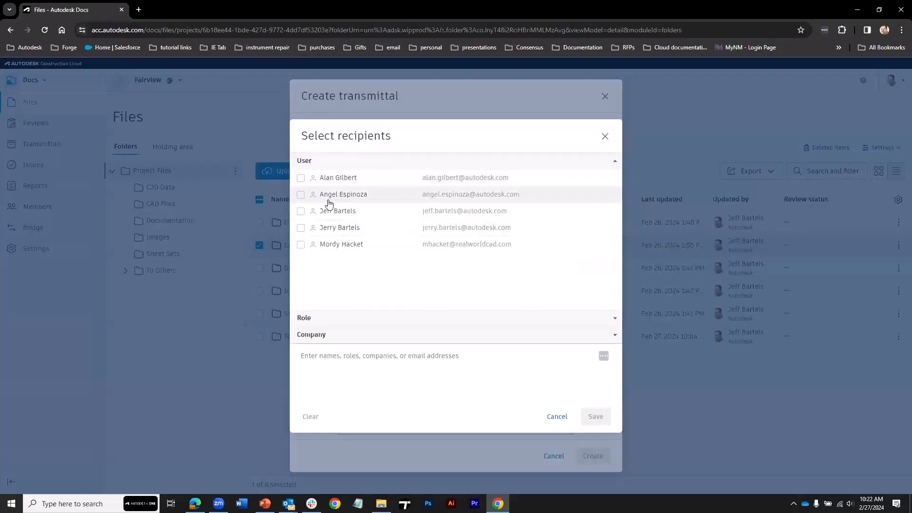
{"action": "left_click", "coordinate": [302, 211]}
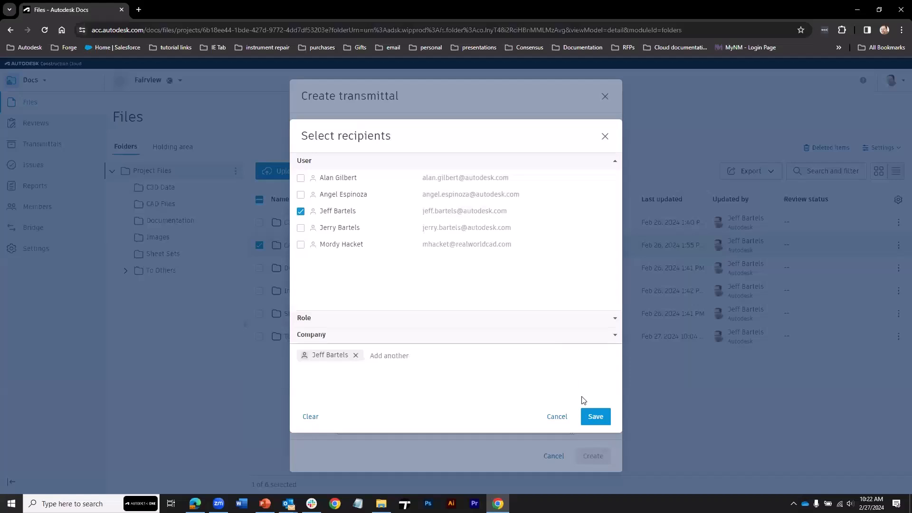
{"action": "left_click", "coordinate": [591, 416]}
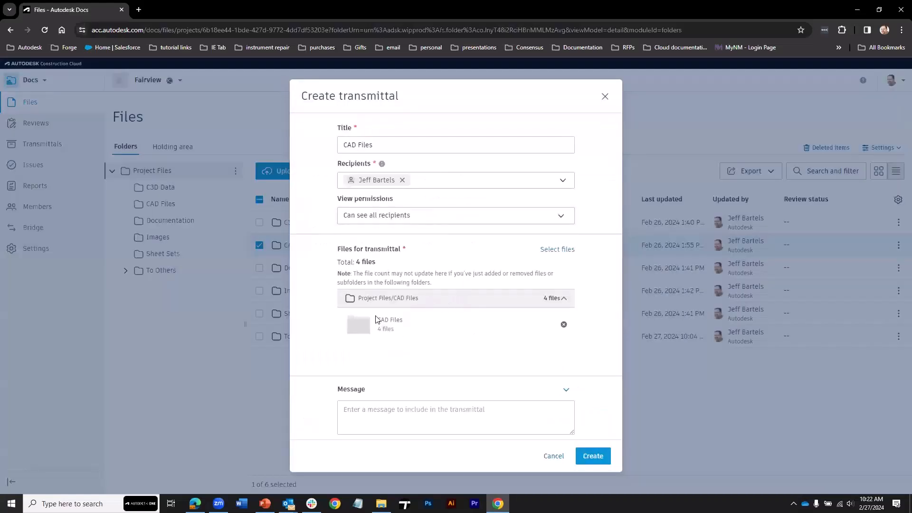
{"action": "left_click", "coordinate": [382, 411]}
{"action": "type", "text": "Here are your files"}
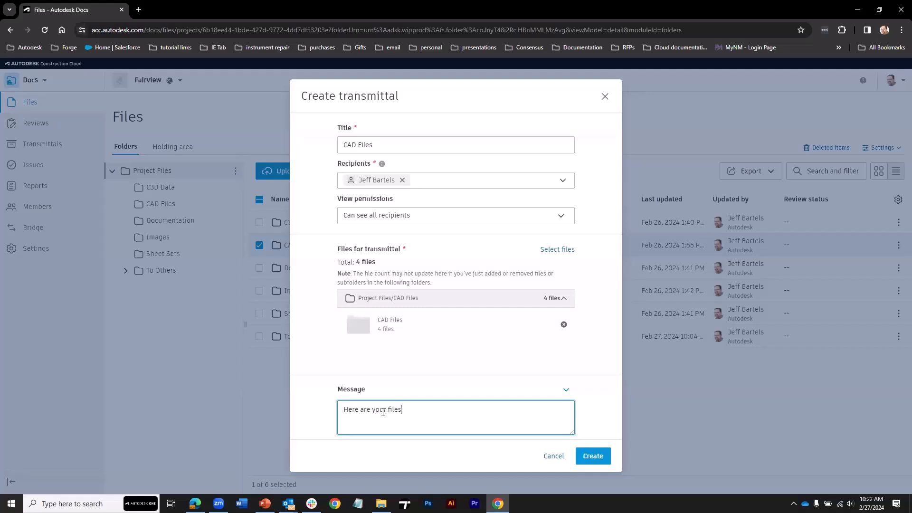
{"action": "left_click", "coordinate": [589, 455]}
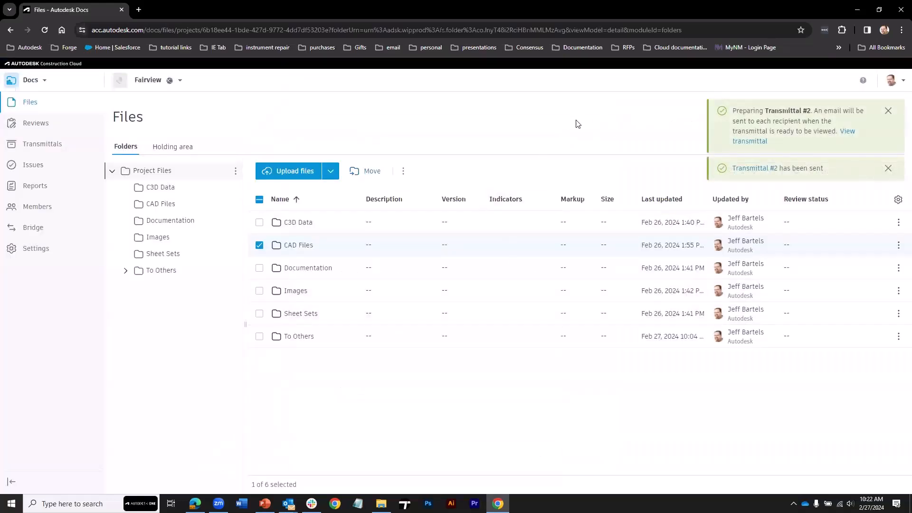
{"action": "left_click", "coordinate": [260, 245]}
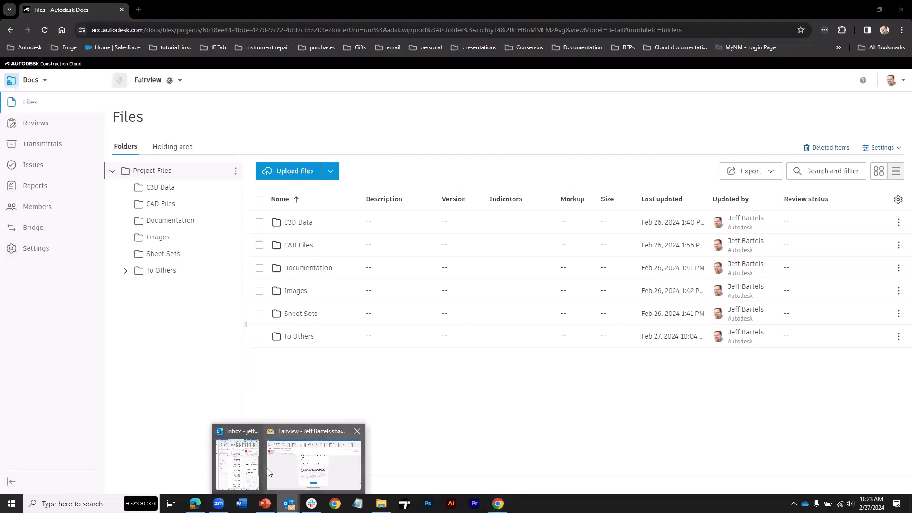
Open the Transmittal #2 – CAD Files email in Outlook and view the transmittal online.
{"action": "left_click", "coordinate": [313, 456]}
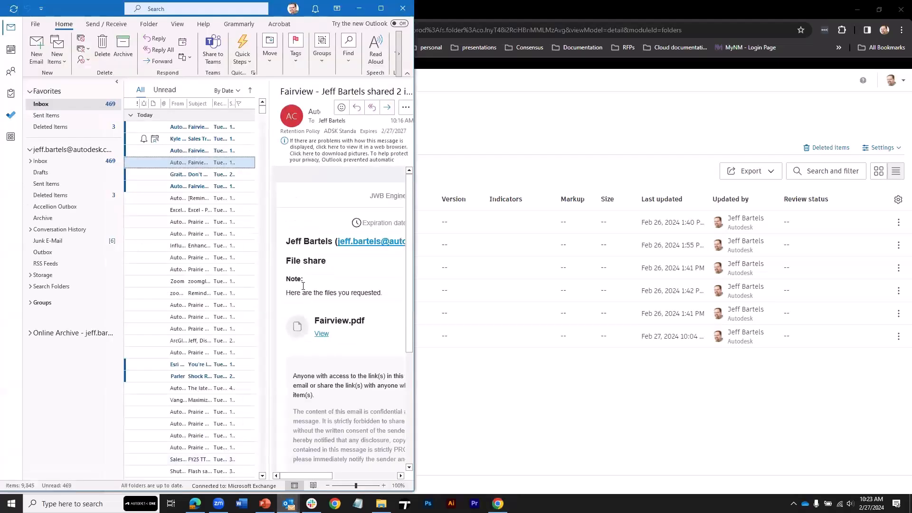
{"action": "double_click", "coordinate": [198, 126]}
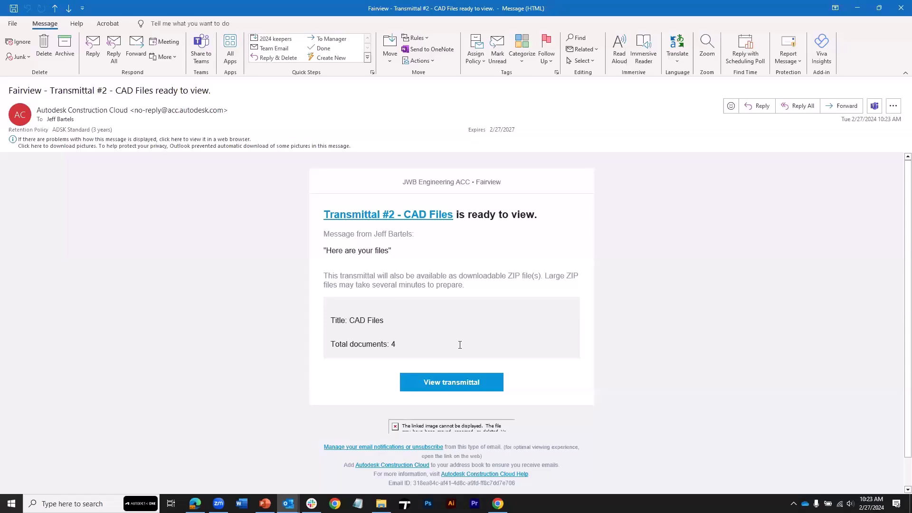
{"action": "left_click", "coordinate": [460, 386]}
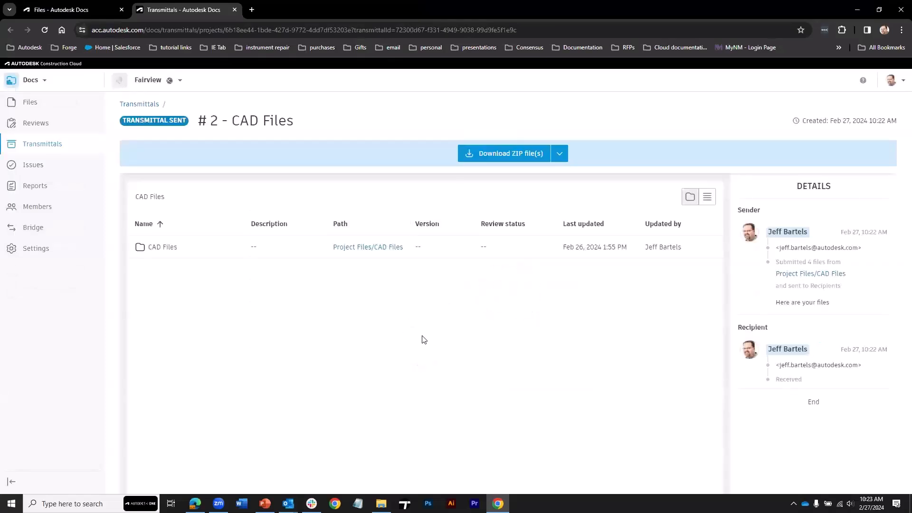
Download transmittal #2 as Fairview_CAD Files_2.zip and check its four DWG drawings.
{"action": "left_click", "coordinate": [706, 197]}
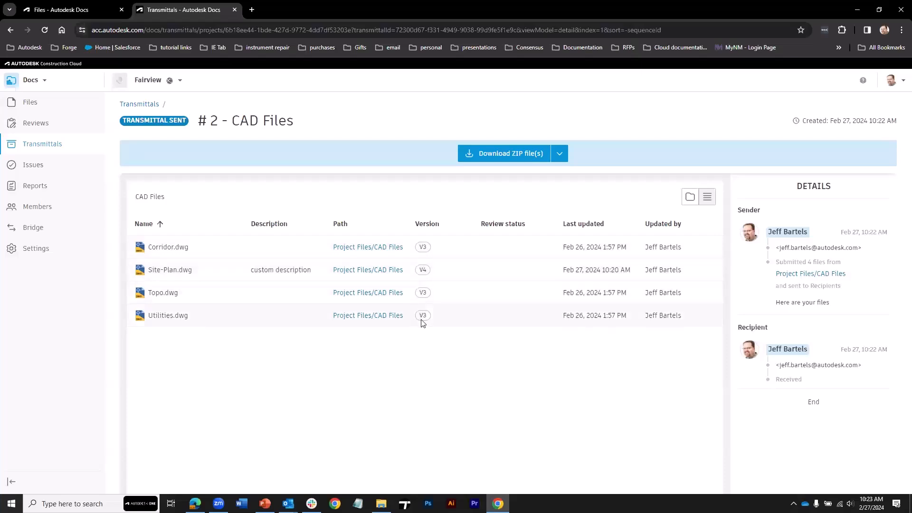
{"action": "left_click", "coordinate": [498, 154]}
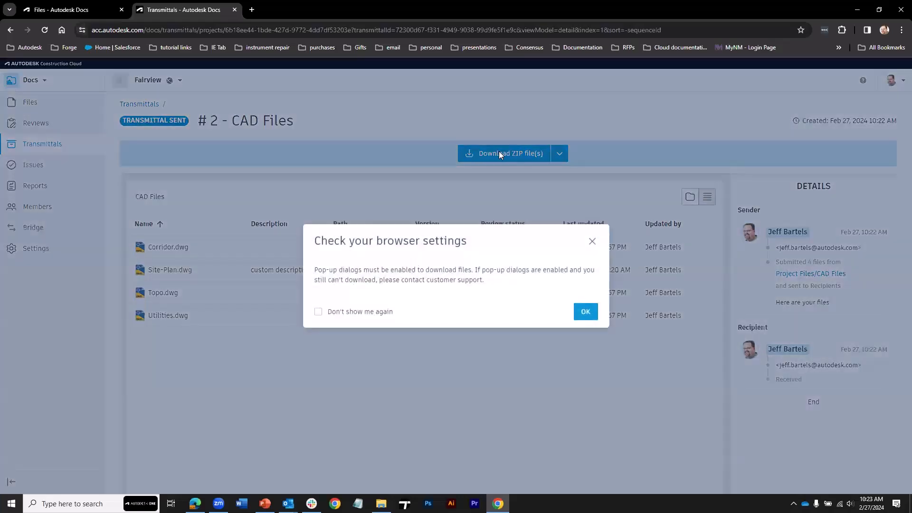
{"action": "left_click", "coordinate": [584, 312]}
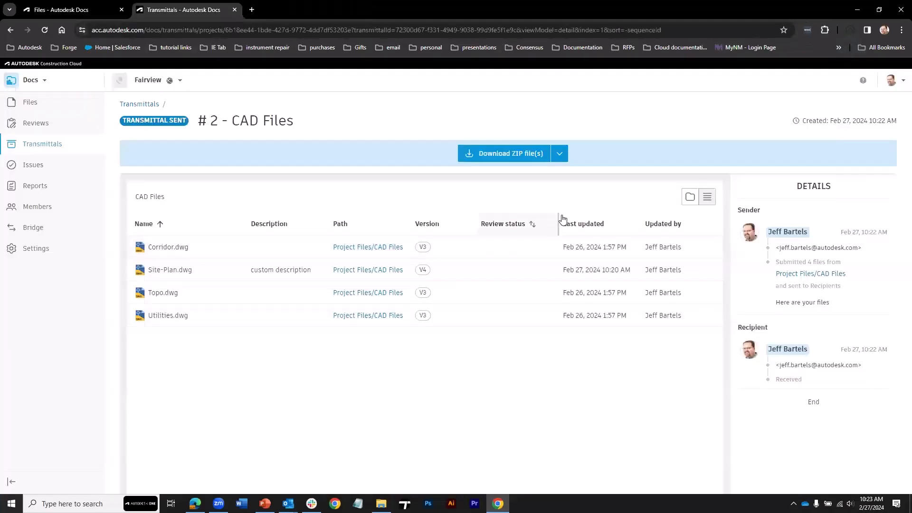
{"action": "left_click", "coordinate": [776, 56]}
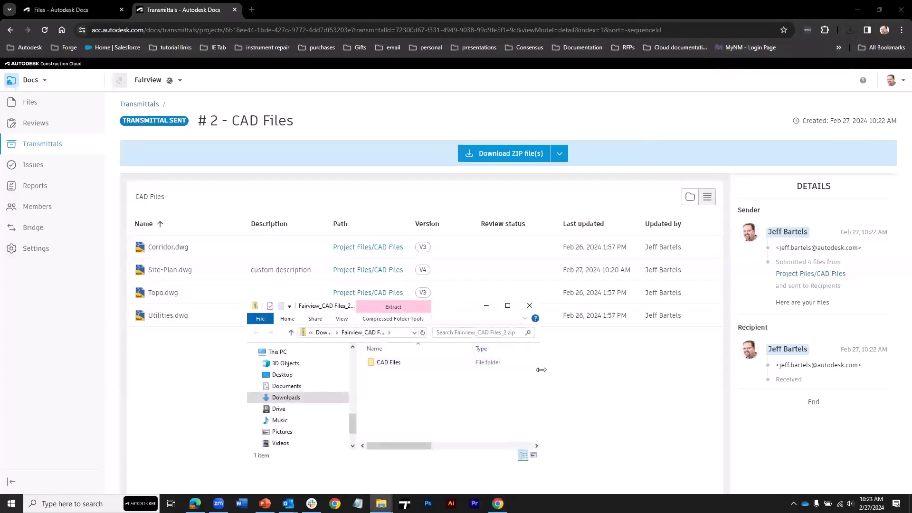
{"action": "double_click", "coordinate": [389, 362]}
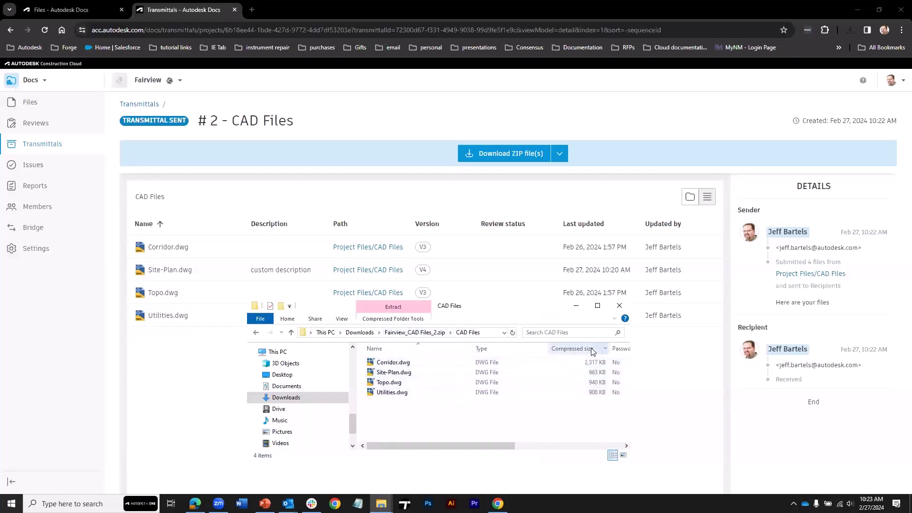
{"action": "left_click", "coordinate": [576, 305]}
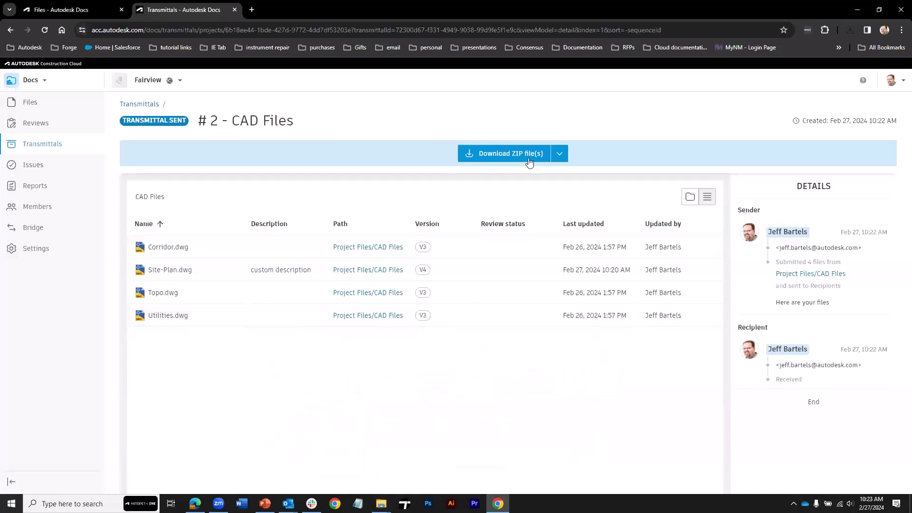
Export transmittal #2's Excel report, review its cover page and Files sheet, then close it.
{"action": "left_click", "coordinate": [560, 156]}
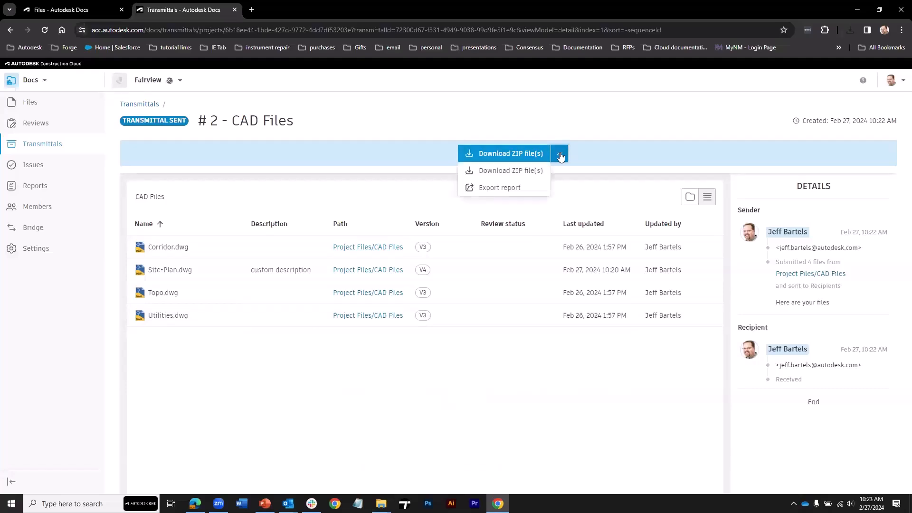
{"action": "left_click", "coordinate": [505, 190]}
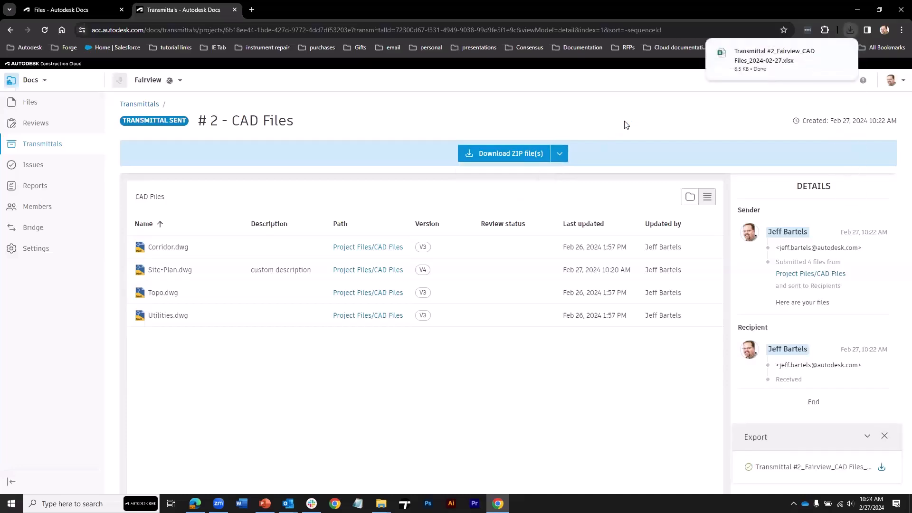
{"action": "left_click", "coordinate": [744, 61]}
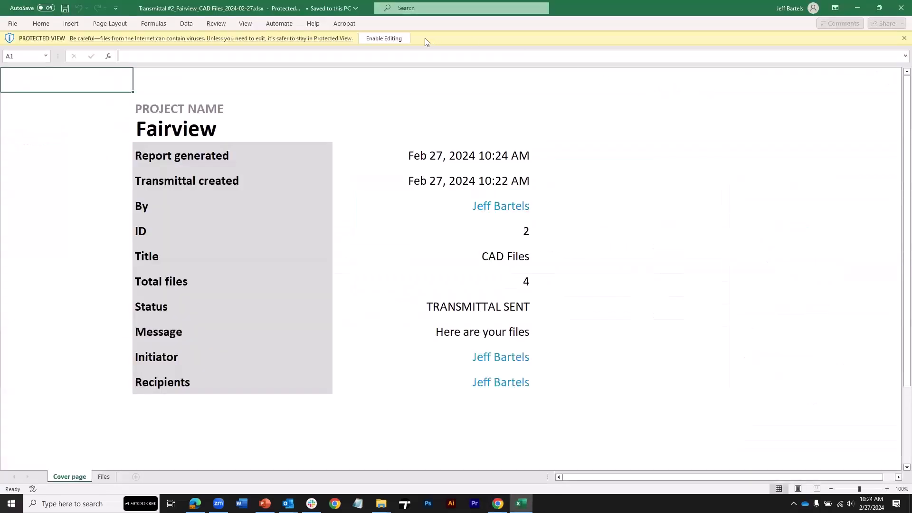
{"action": "left_click", "coordinate": [399, 38]}
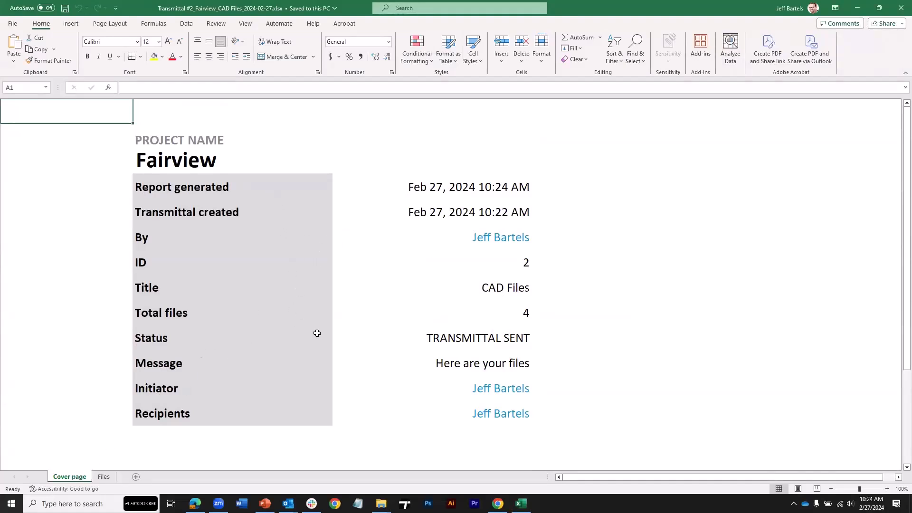
{"action": "left_click", "coordinate": [101, 477]}
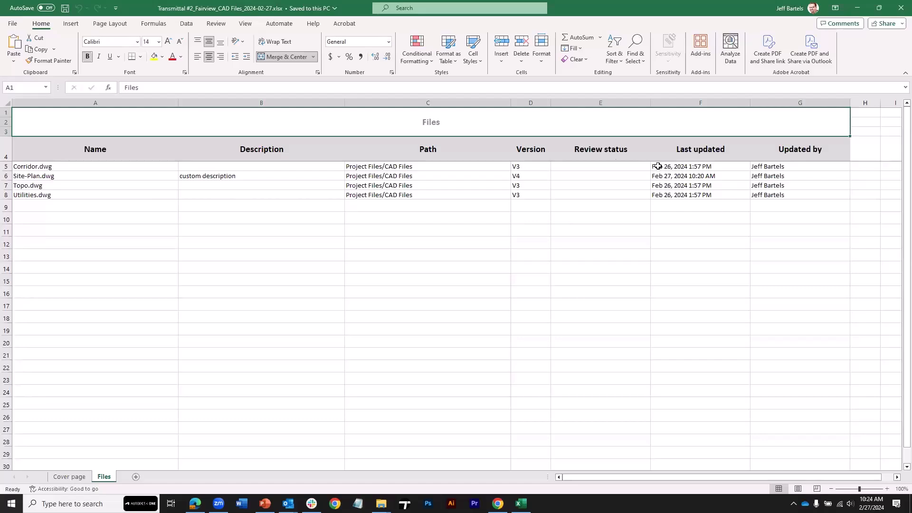
{"action": "left_click", "coordinate": [899, 8]}
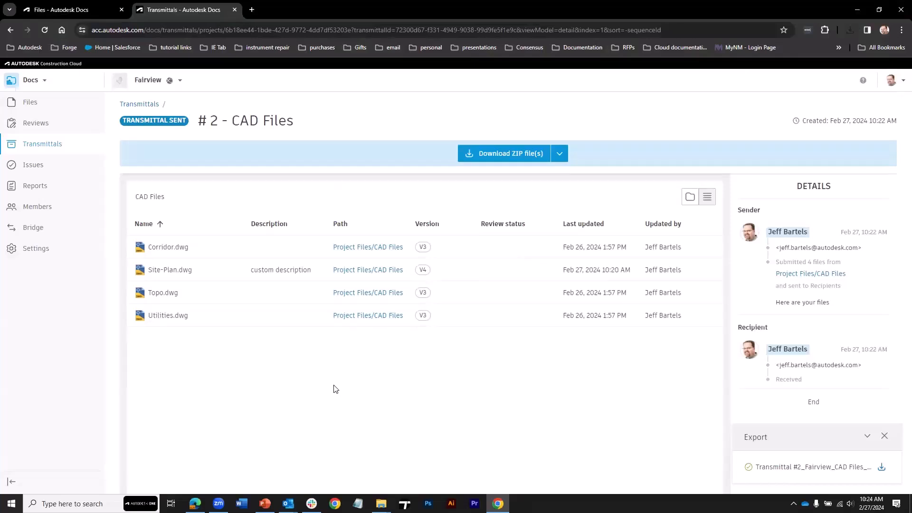
Back on the Transmittals list, set the CAD Files transmittal so recipients see only themselves.
{"action": "left_click", "coordinate": [145, 105]}
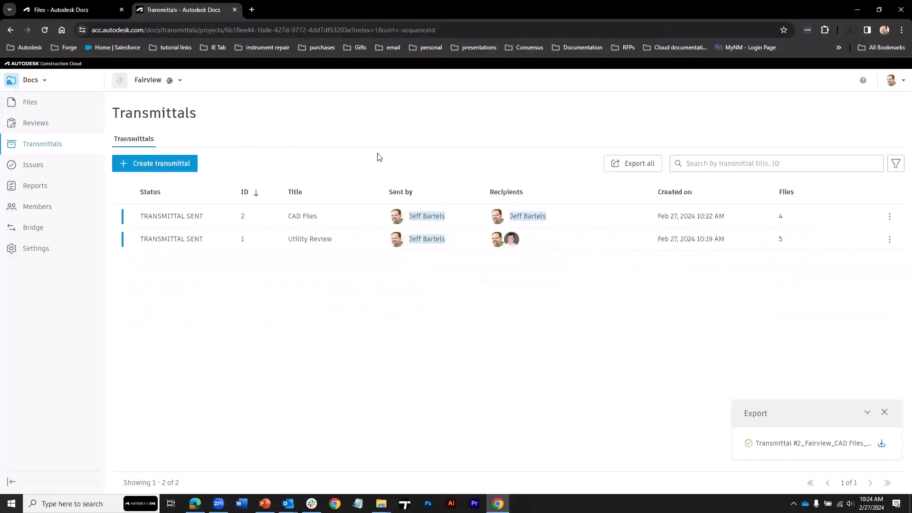
{"action": "left_click", "coordinate": [885, 409]}
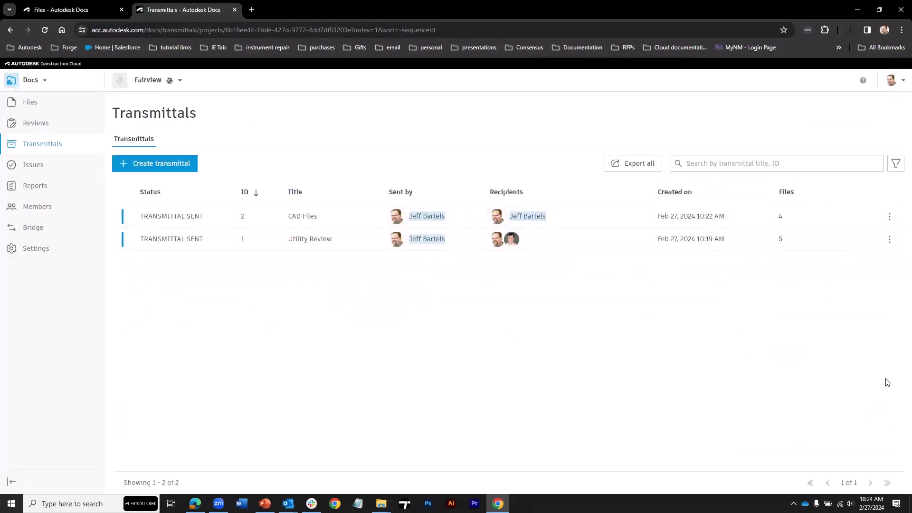
{"action": "left_click", "coordinate": [889, 217]}
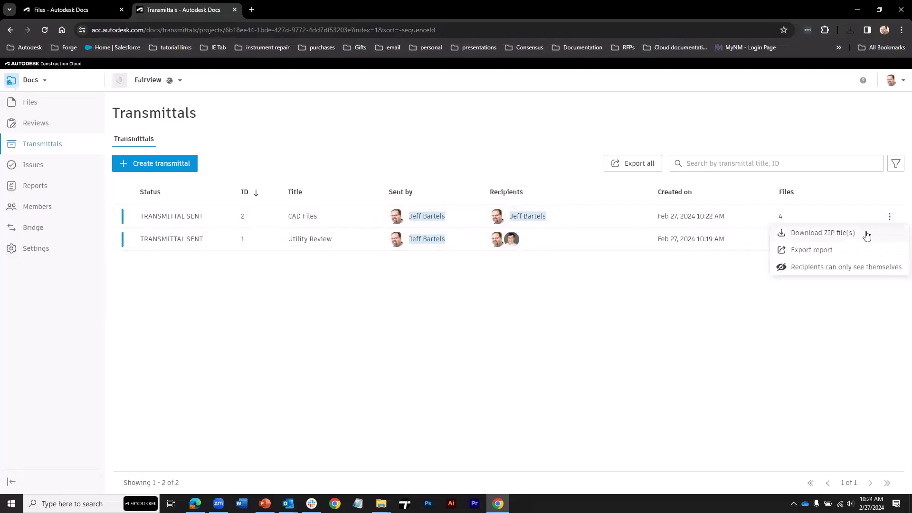
{"action": "left_click", "coordinate": [804, 270]}
{"action": "left_click", "coordinate": [889, 217]}
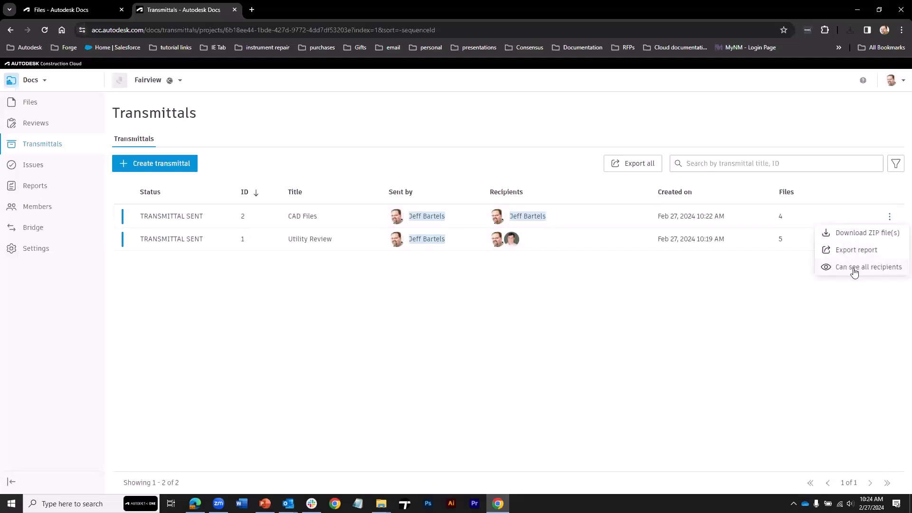
{"action": "left_click", "coordinate": [760, 274]}
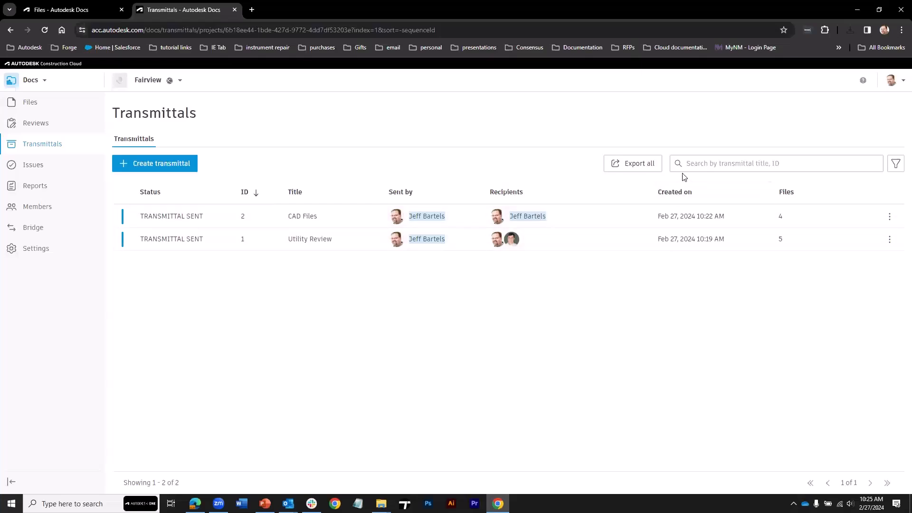
{"action": "left_click", "coordinate": [689, 162]}
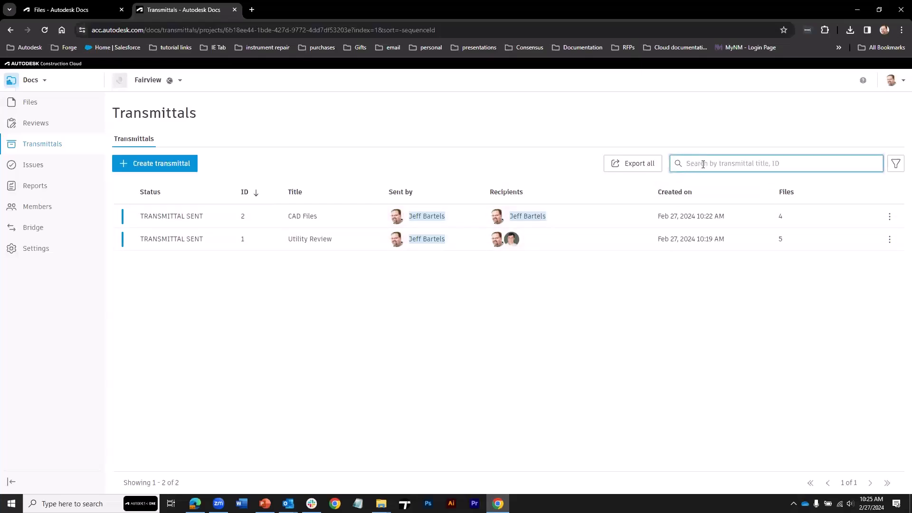
{"action": "type", "text": "CAD"}
{"action": "left_click", "coordinate": [679, 166]}
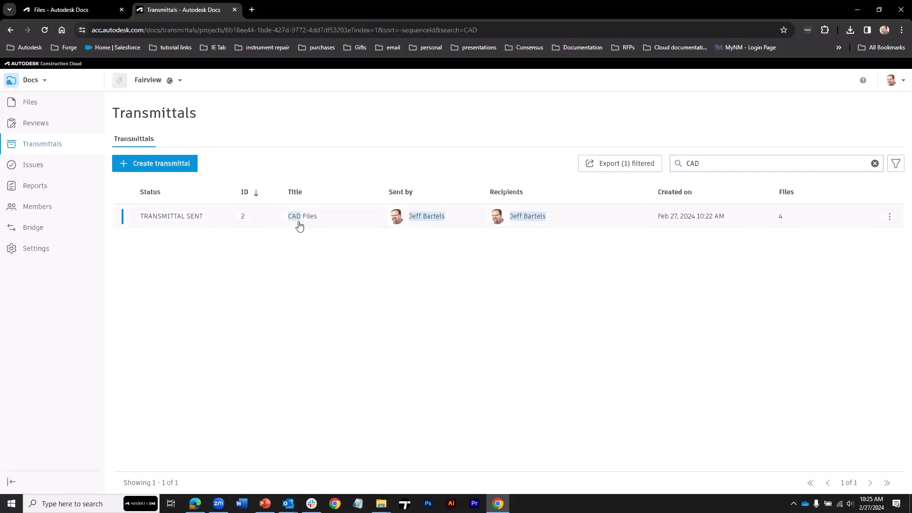
{"action": "left_click", "coordinate": [874, 164]}
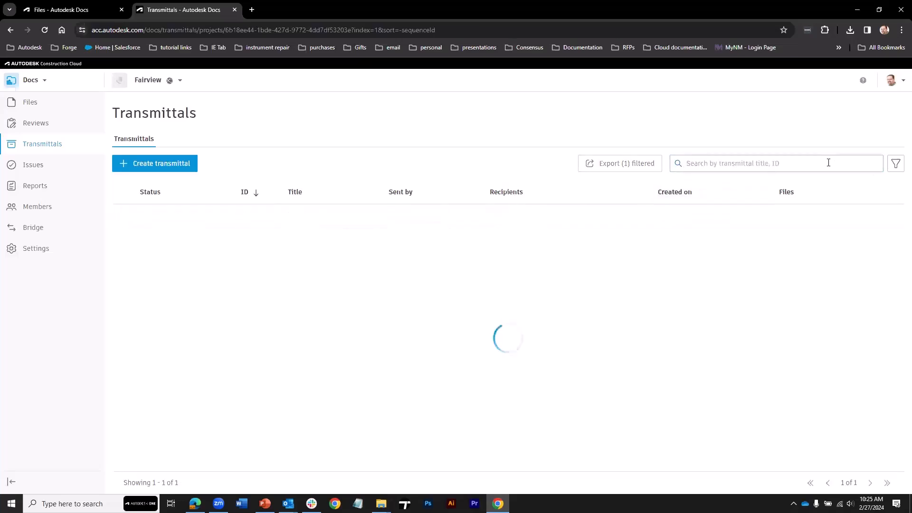
{"action": "left_click", "coordinate": [896, 165]}
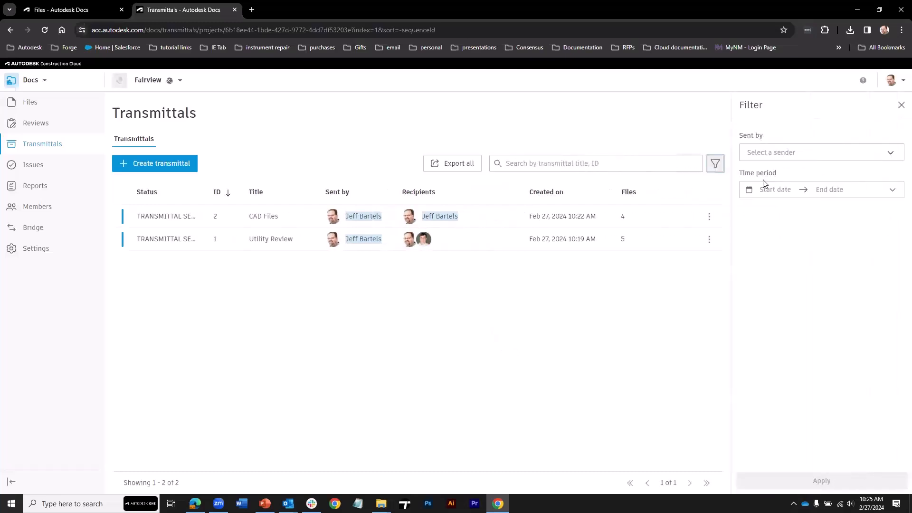
{"action": "left_click", "coordinate": [743, 155]}
{"action": "left_click", "coordinate": [745, 193]}
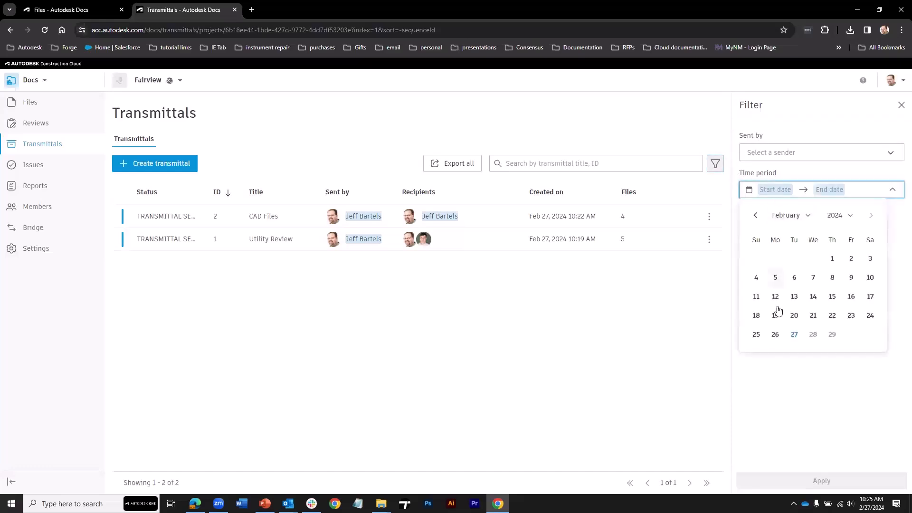
{"action": "left_click", "coordinate": [740, 182]}
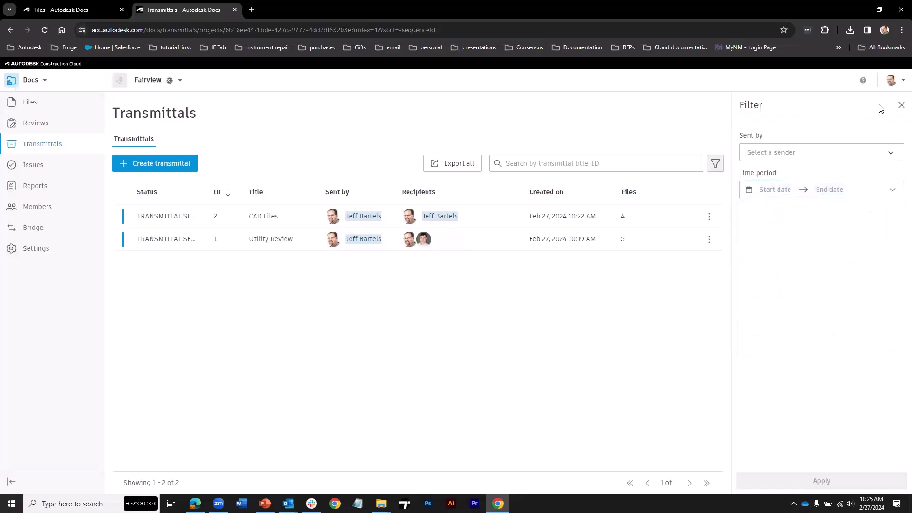
{"action": "left_click", "coordinate": [901, 105]}
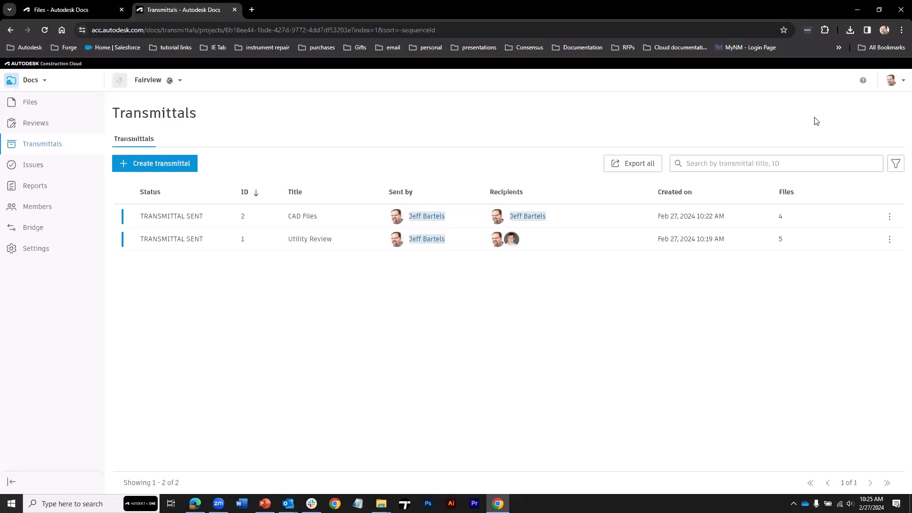
Open the project notification settings and expand both notification groups.
{"action": "left_click", "coordinate": [901, 84]}
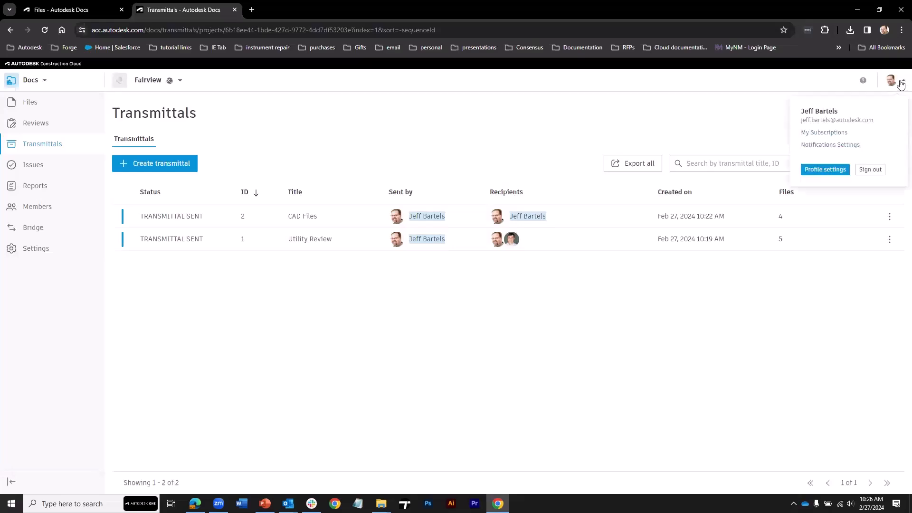
{"action": "left_click", "coordinate": [842, 146]}
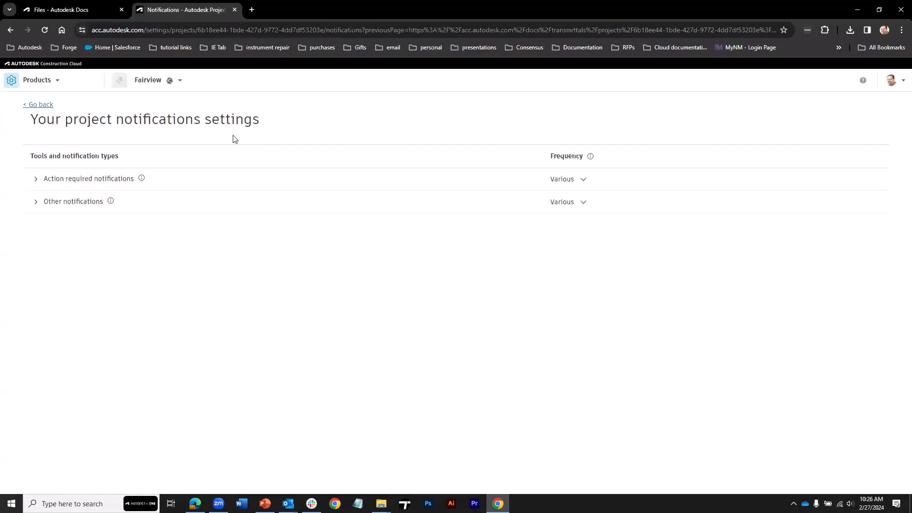
{"action": "left_click", "coordinate": [36, 179]}
{"action": "left_click", "coordinate": [36, 248]}
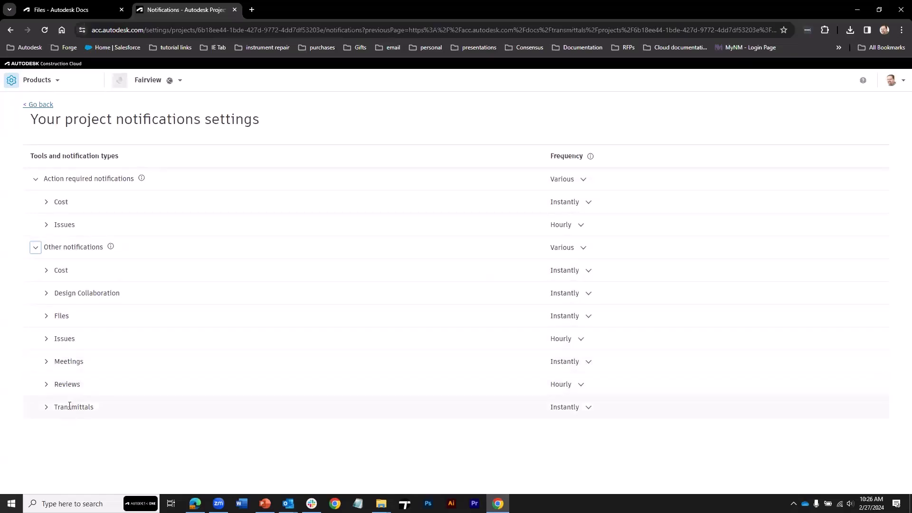
Keep Transmittals notifications at Instantly, close the settings, and present the Agenda slide full-screen.
{"action": "left_click", "coordinate": [573, 411]}
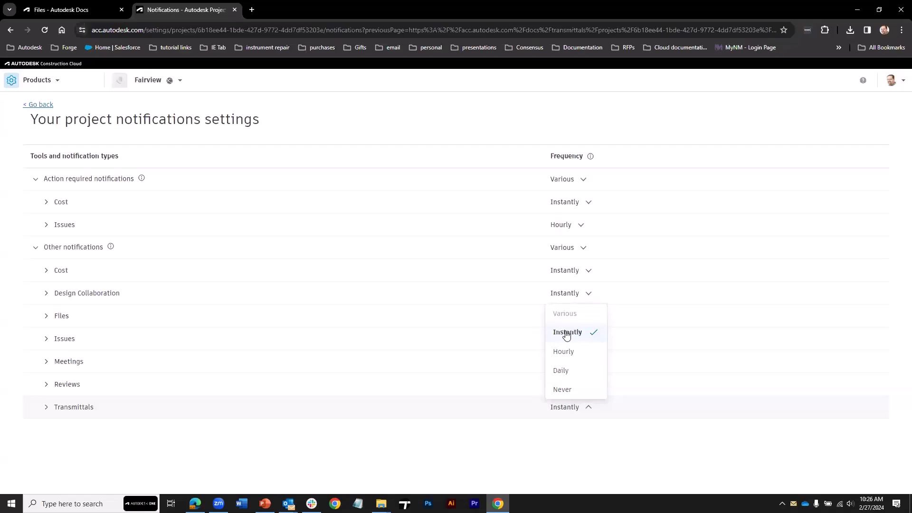
{"action": "left_click", "coordinate": [567, 335]}
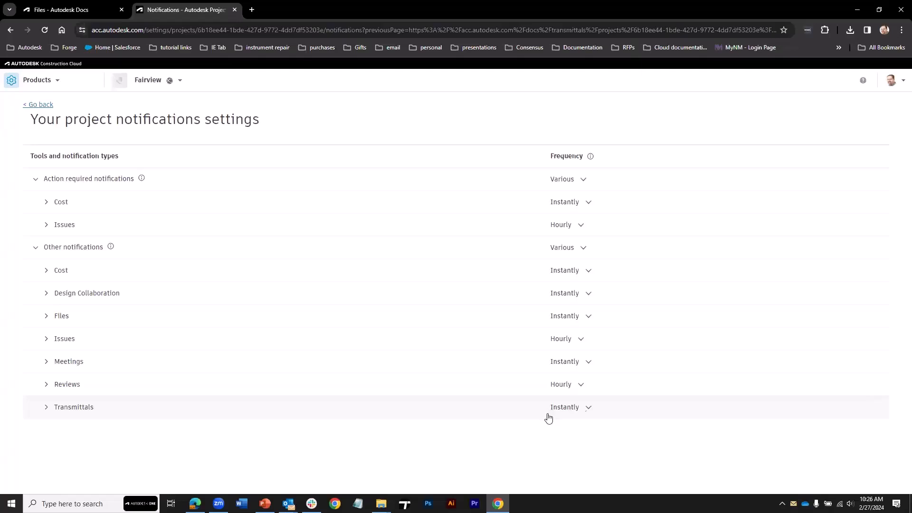
{"action": "left_click", "coordinate": [234, 10]}
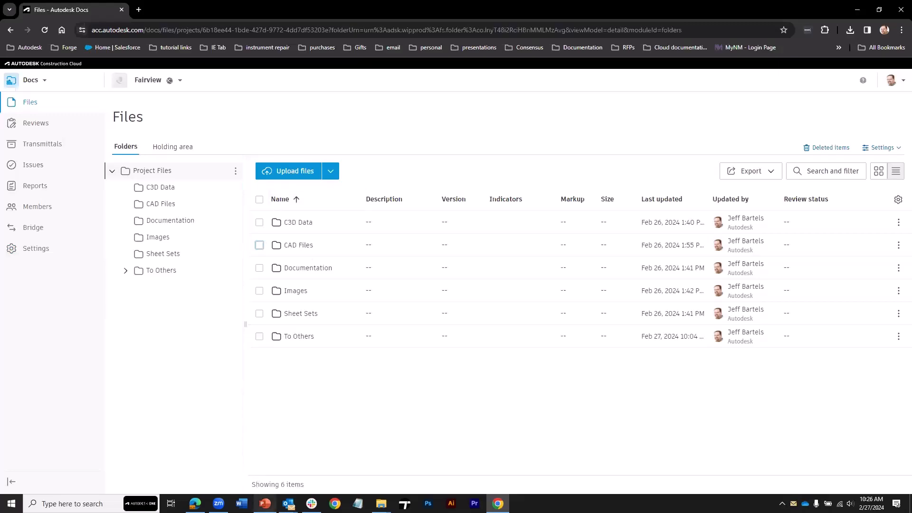
{"action": "left_click", "coordinate": [264, 503]}
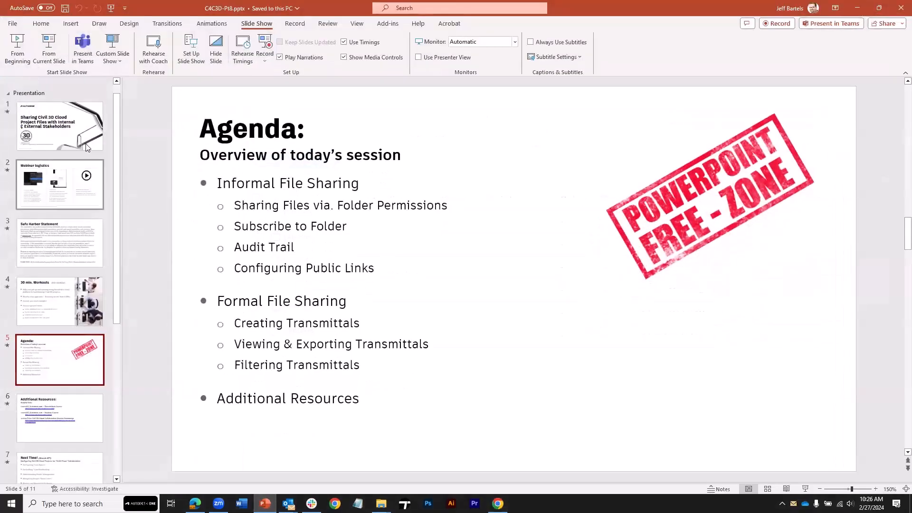
{"action": "left_click", "coordinate": [49, 48]}
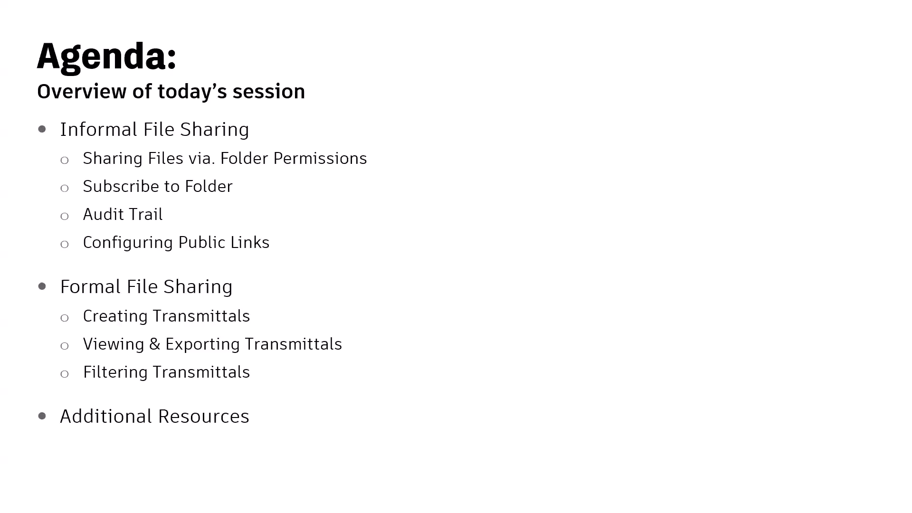